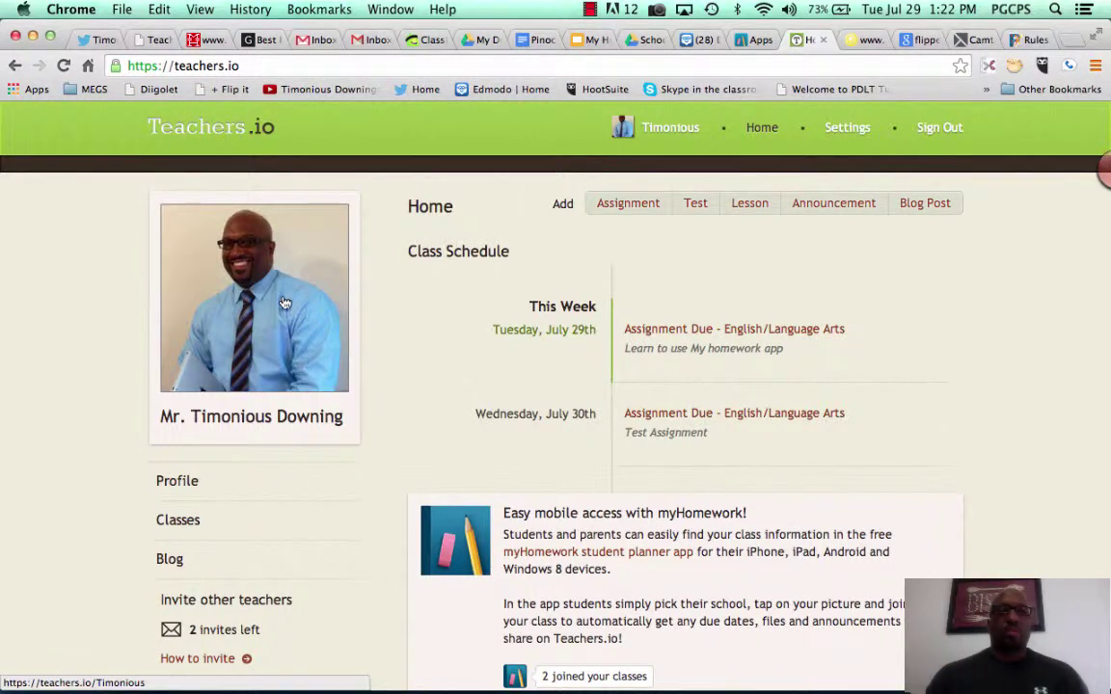
View the teacher profile and open the English/Language Arts class from the class list.
left_click(291, 424)
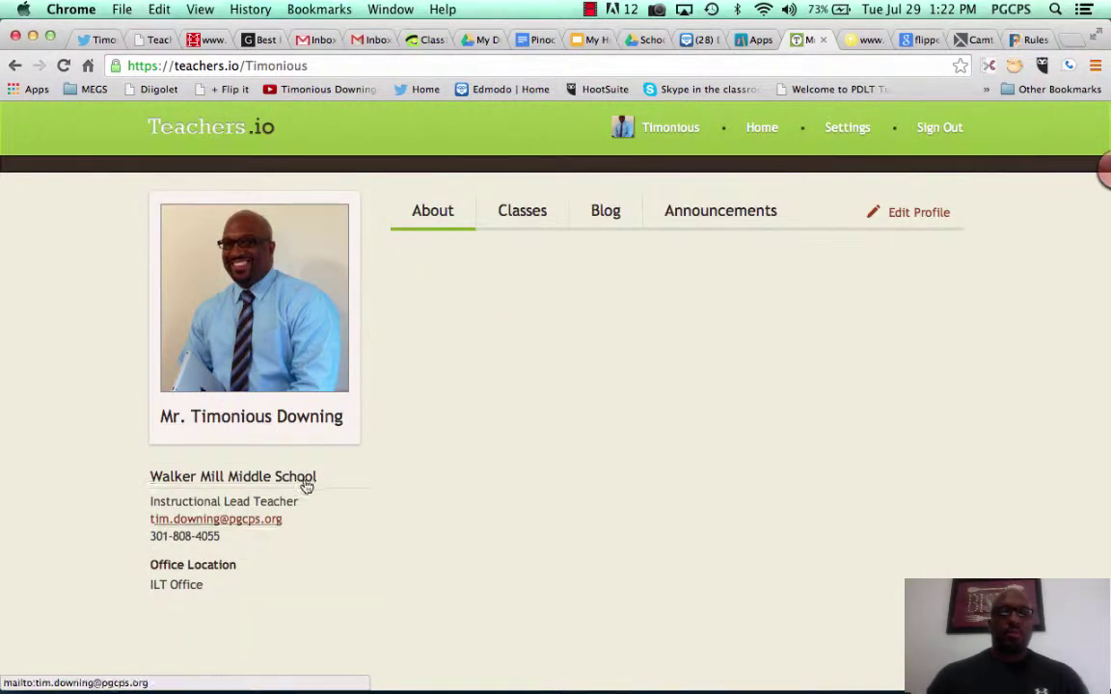
left_click(221, 131)
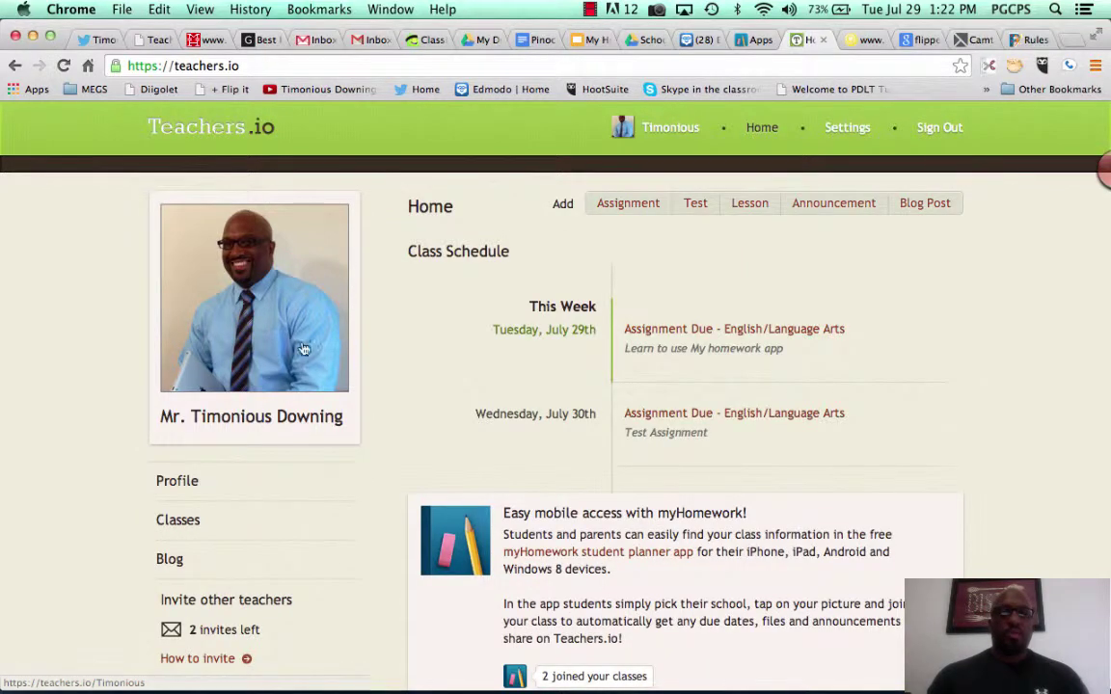
left_click(191, 523)
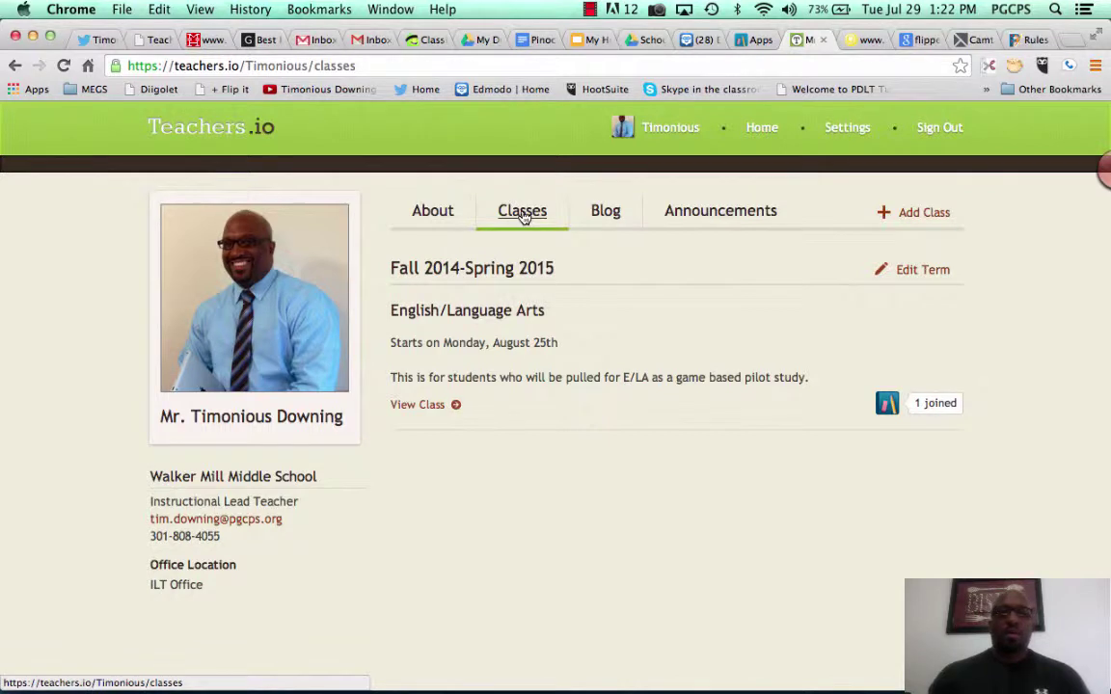
left_click(463, 311)
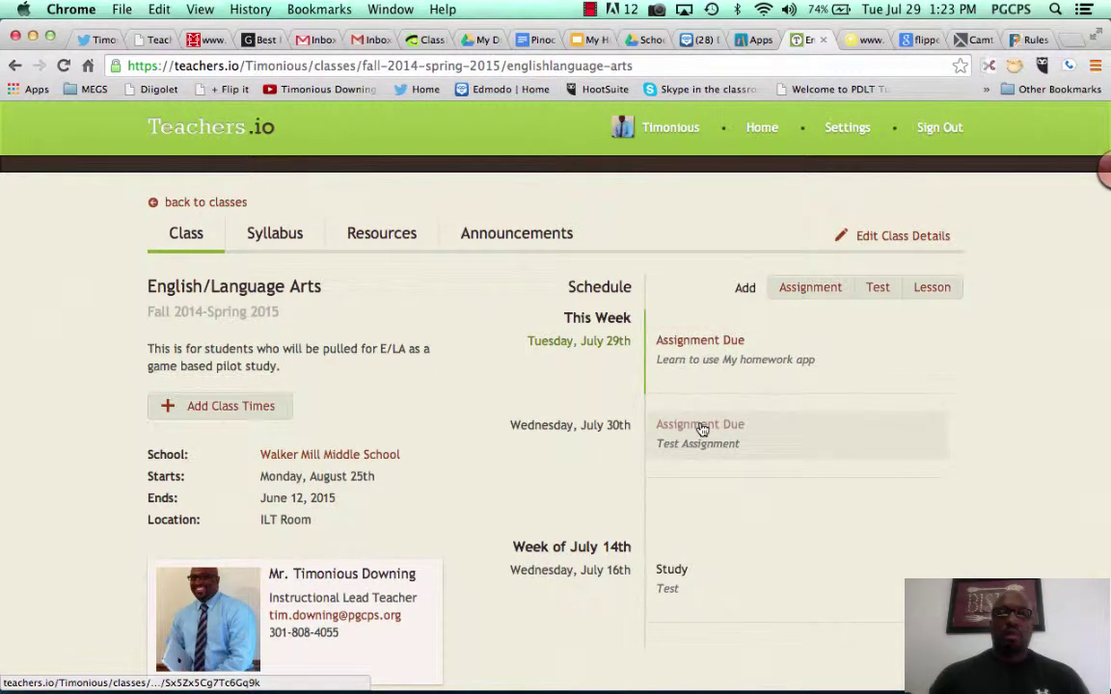
Start a new assignment for the class described as "Test Assignment", with a due date of 07/30/2014.
scroll(686, 540, "down", 2)
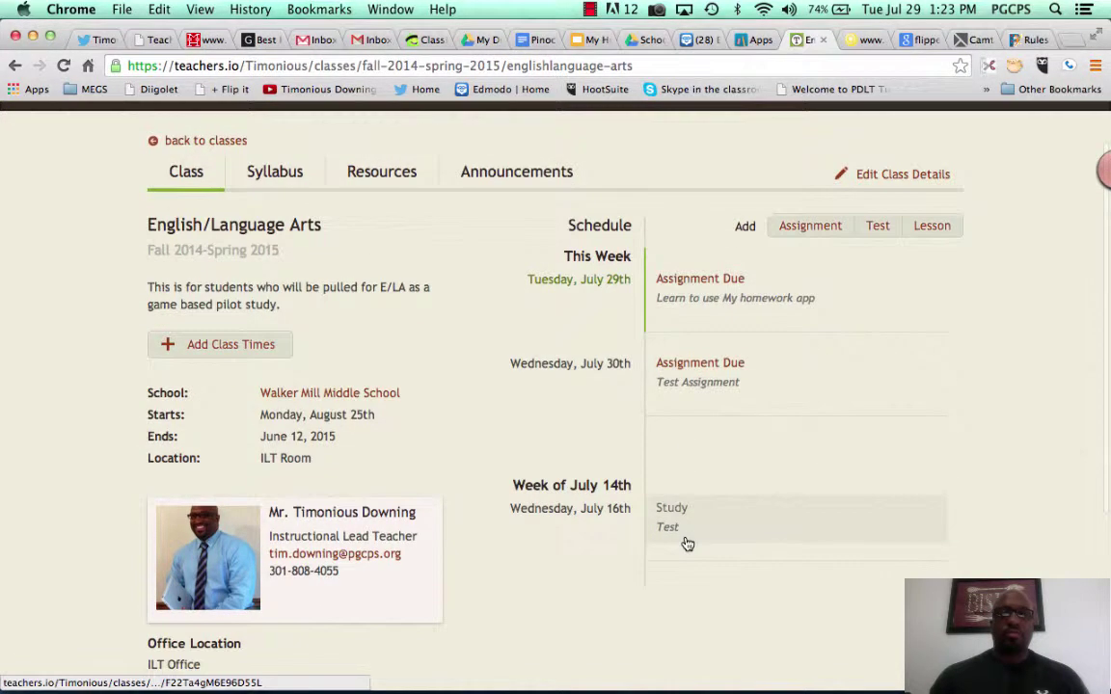
left_click(807, 232)
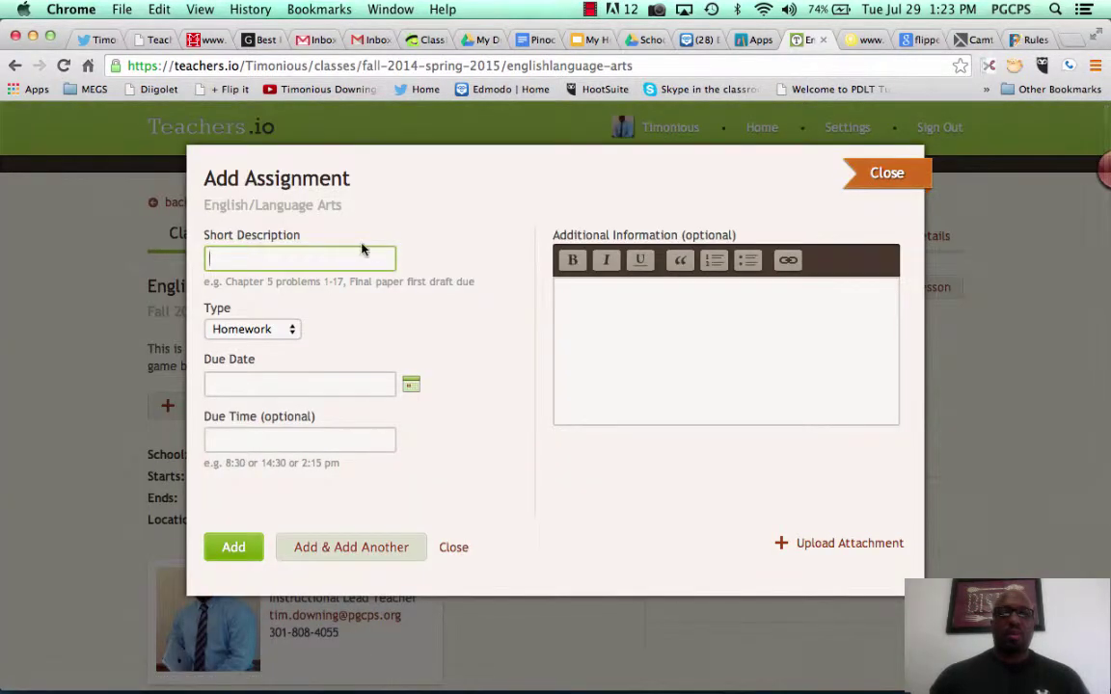
type("Test")
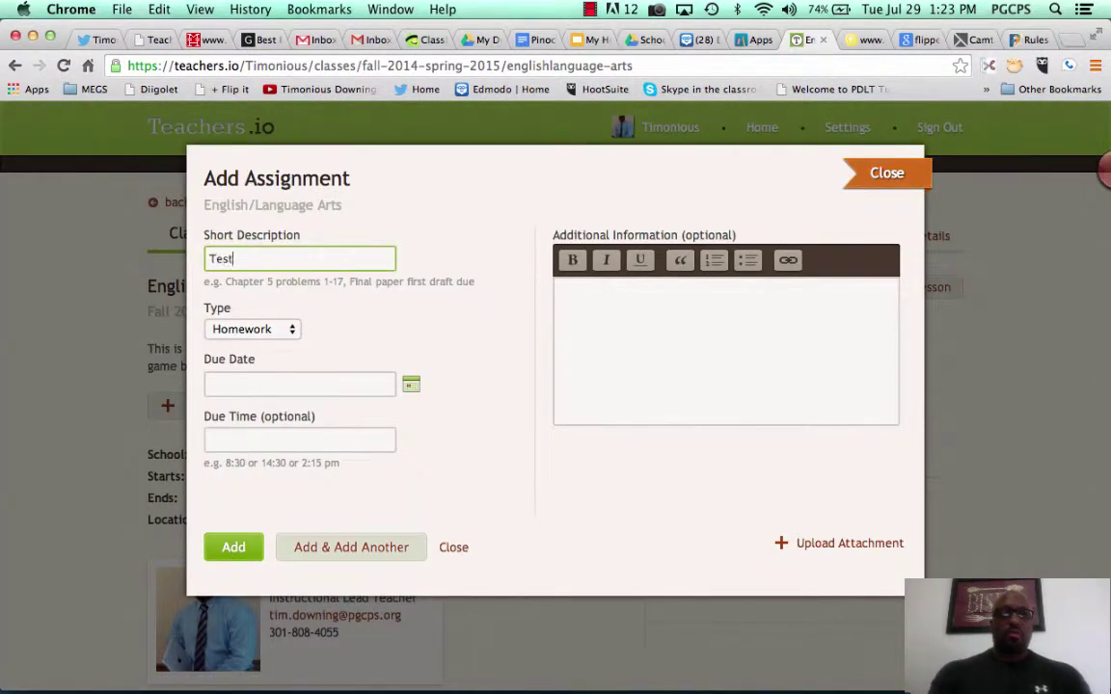
type(" Assig")
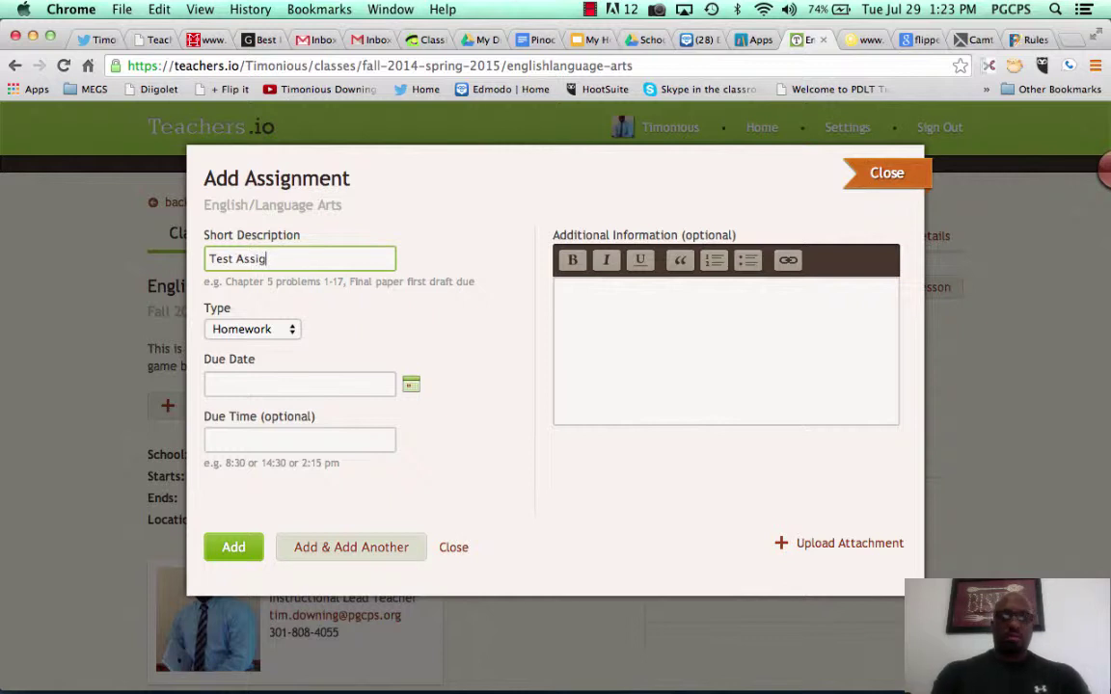
type("ne")
type("ment")
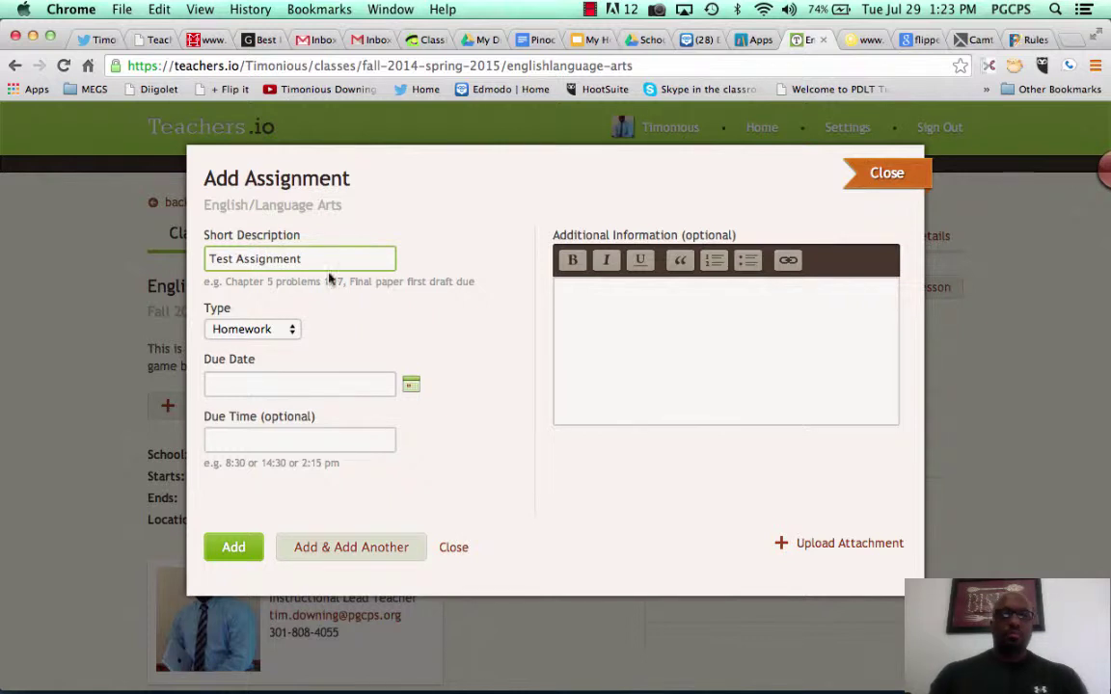
left_click(349, 387)
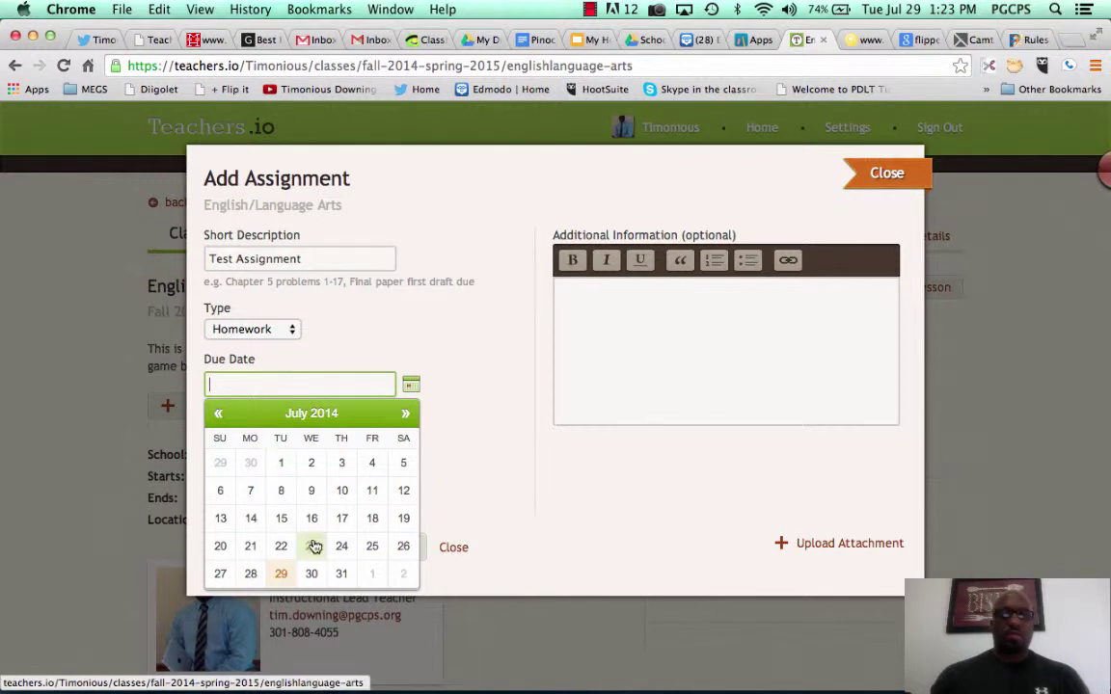
left_click(310, 575)
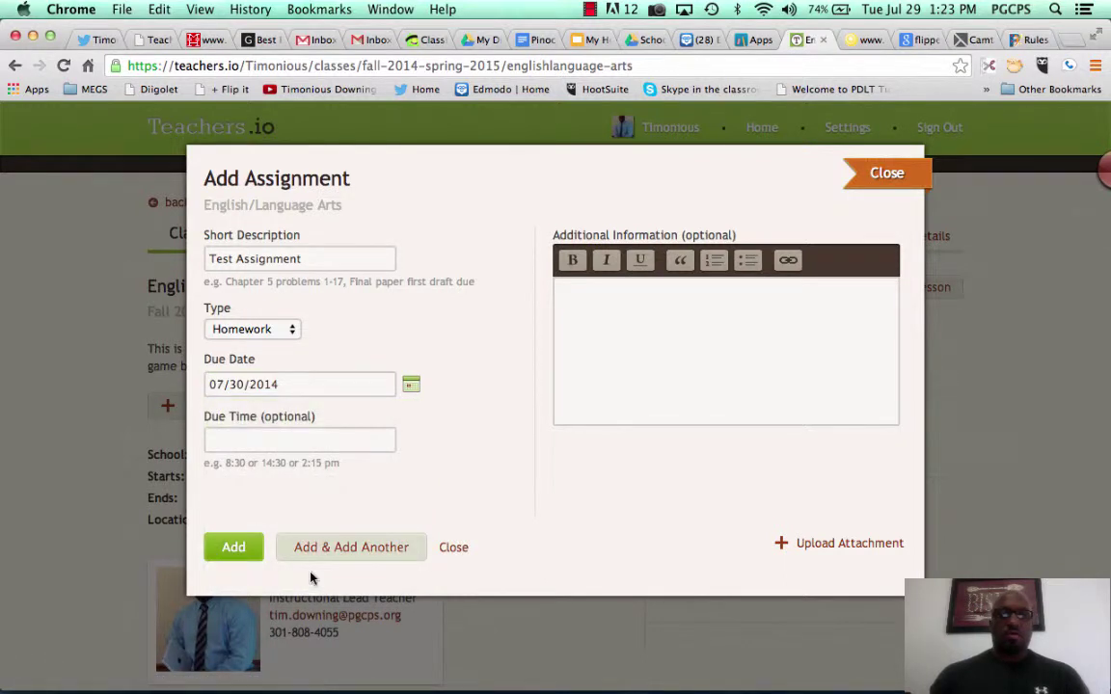
Enter "An example of an assignment" as the additional information and add the assignment to the class.
left_click(608, 313)
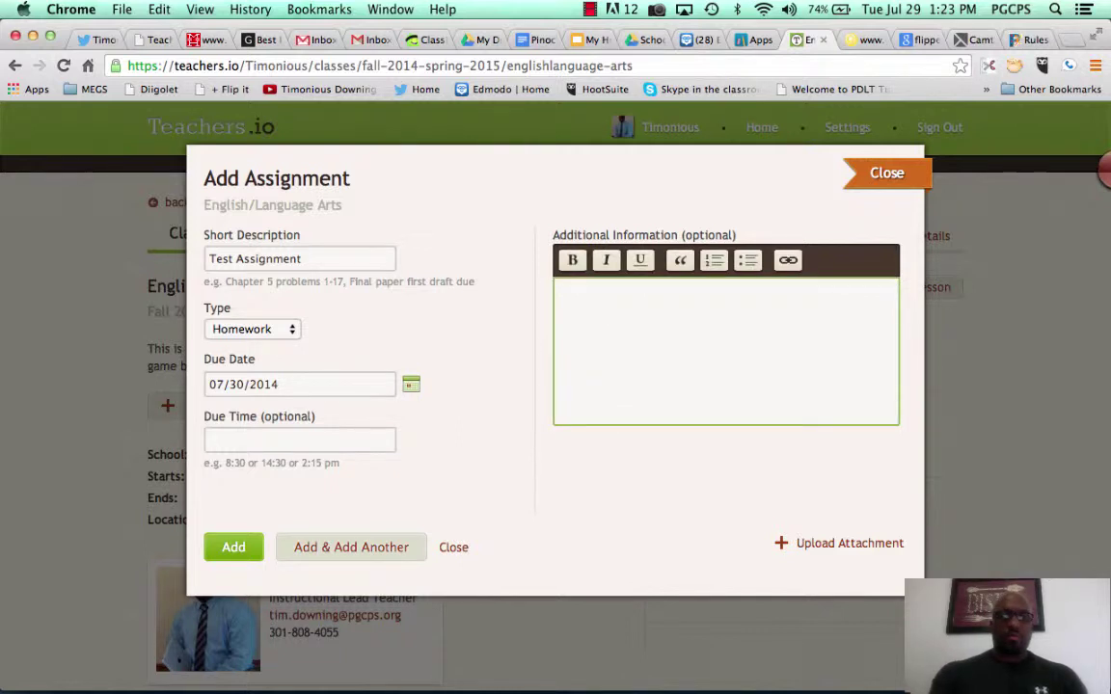
type("An e")
key("BackSpace")
type("exam")
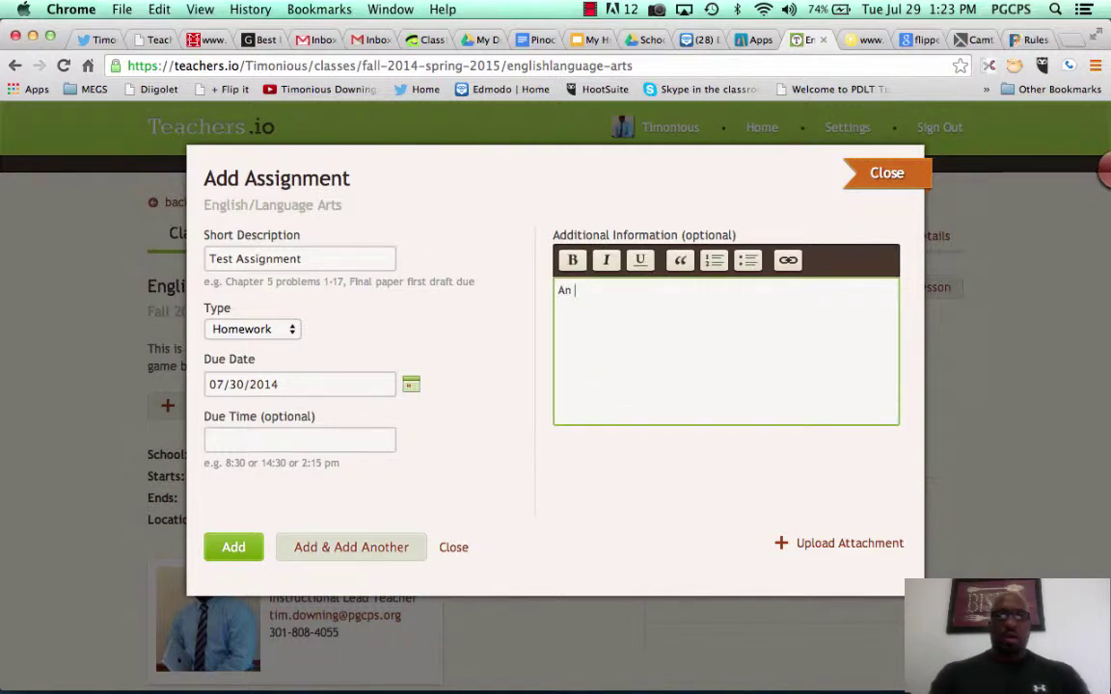
type("ple of ")
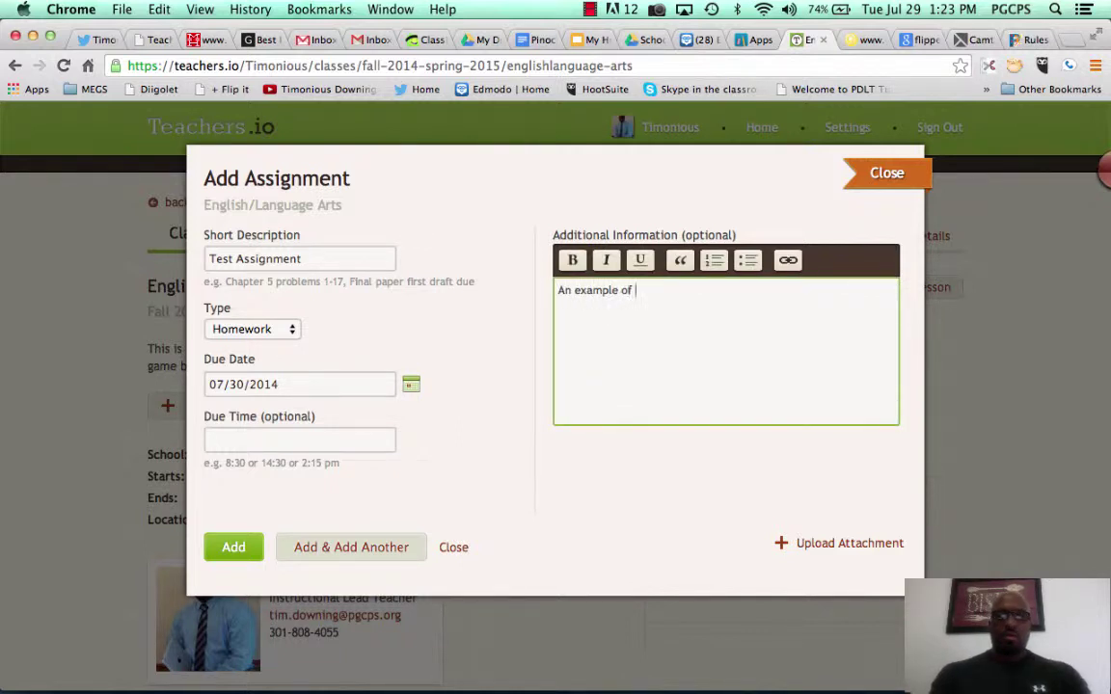
type("an assignment")
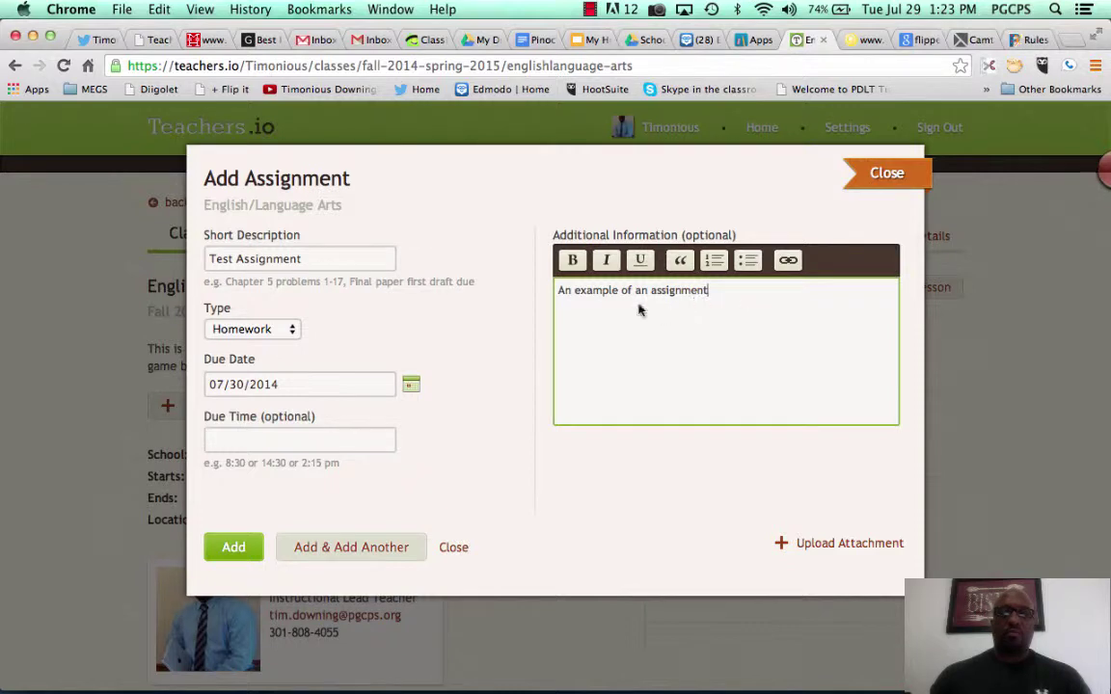
left_click(235, 552)
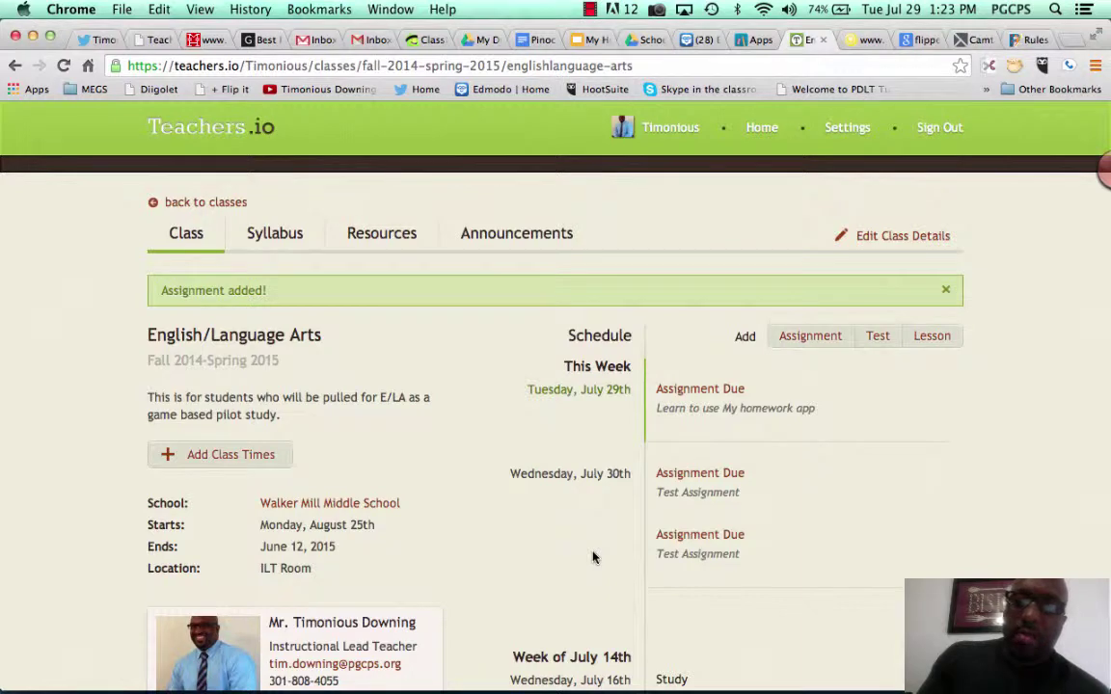
Add another class assignment described as "Sample Test", with type Study and a due date of July 31, 2014.
scroll(849, 507, "down", 3)
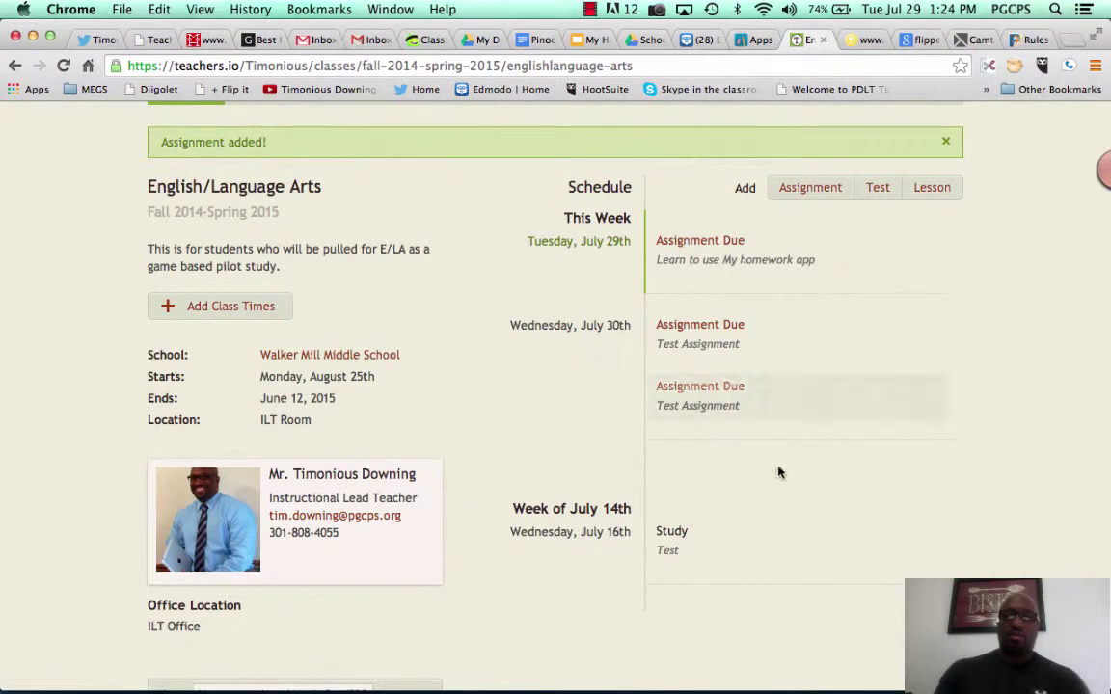
left_click(878, 190)
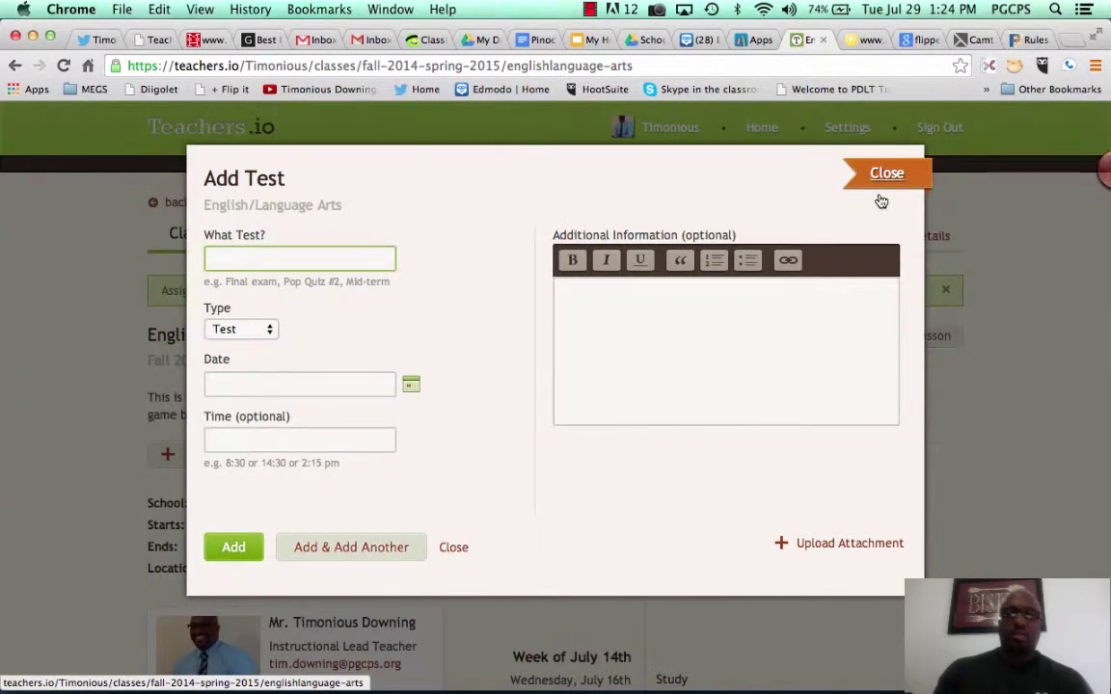
left_click(880, 200)
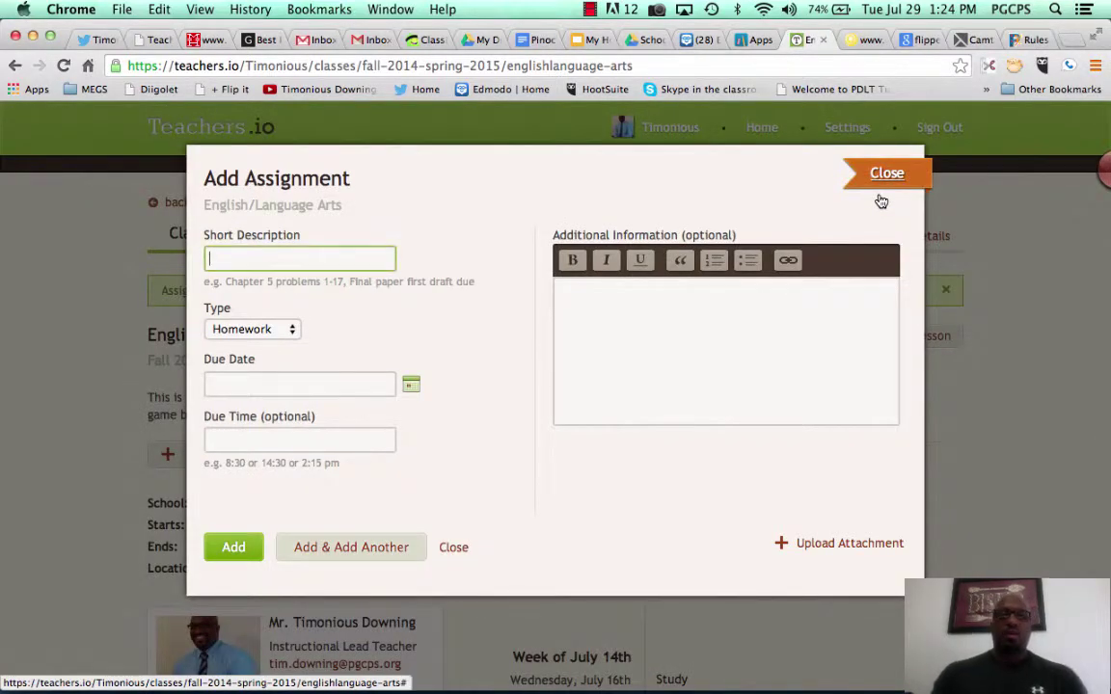
type("Sample ")
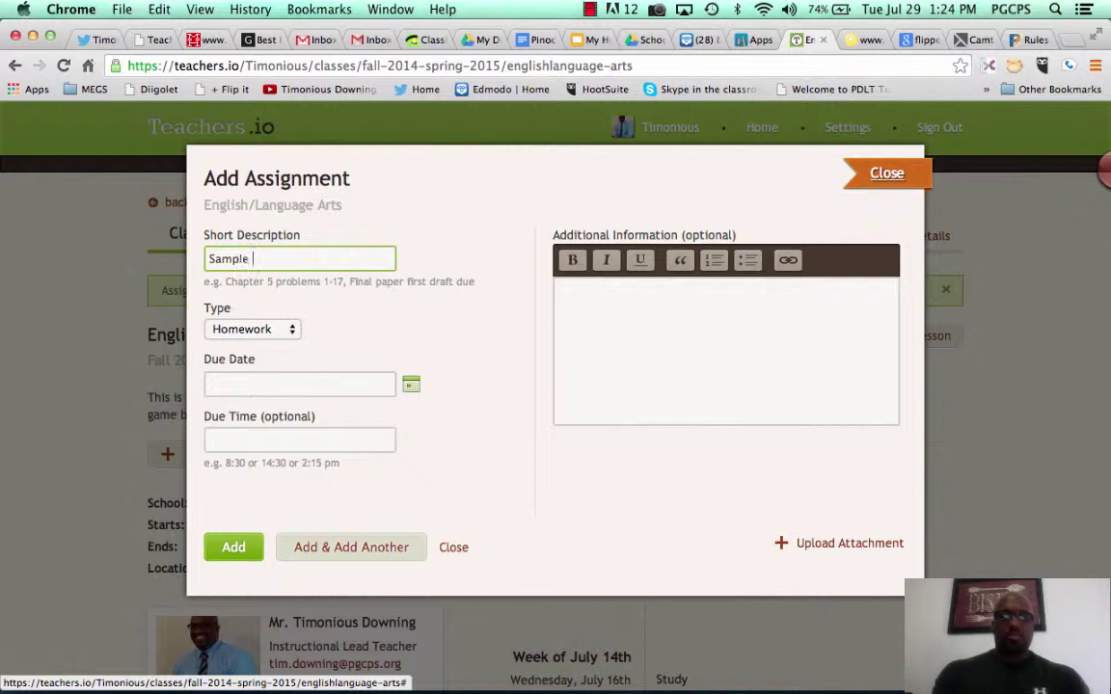
type("Test")
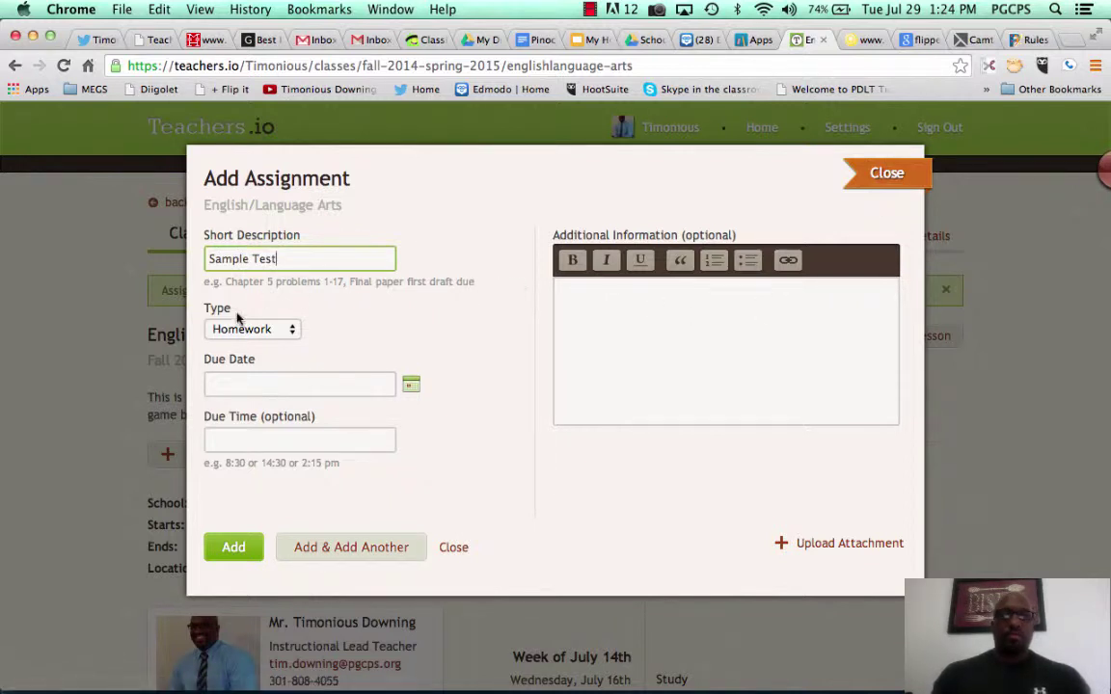
left_click(253, 329)
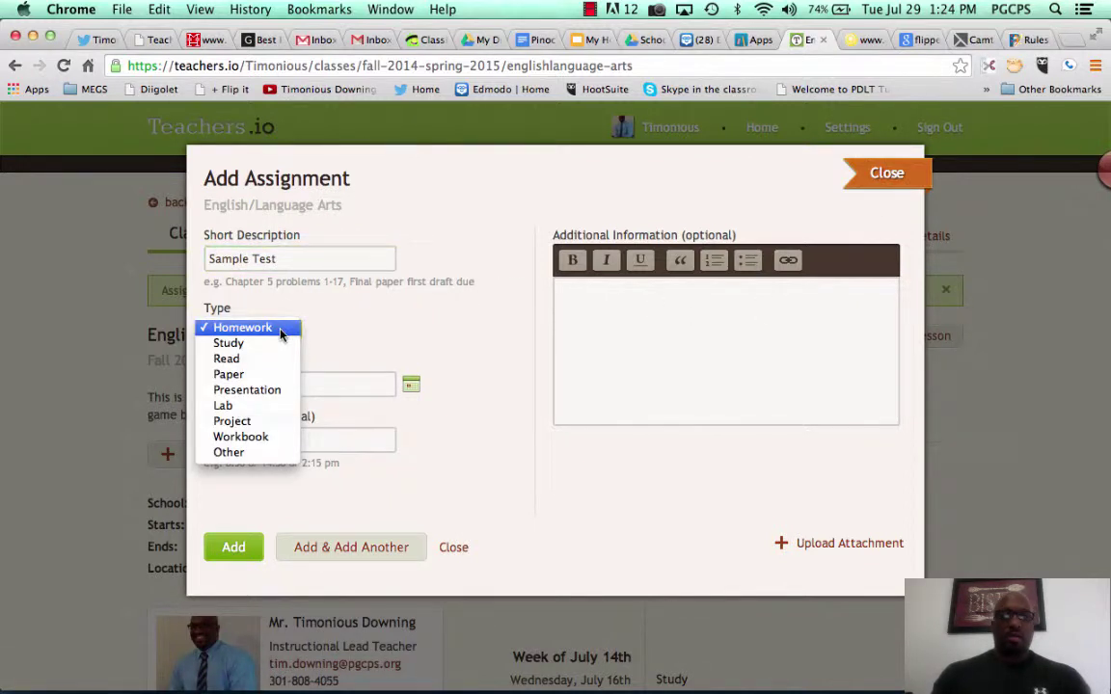
left_click(273, 345)
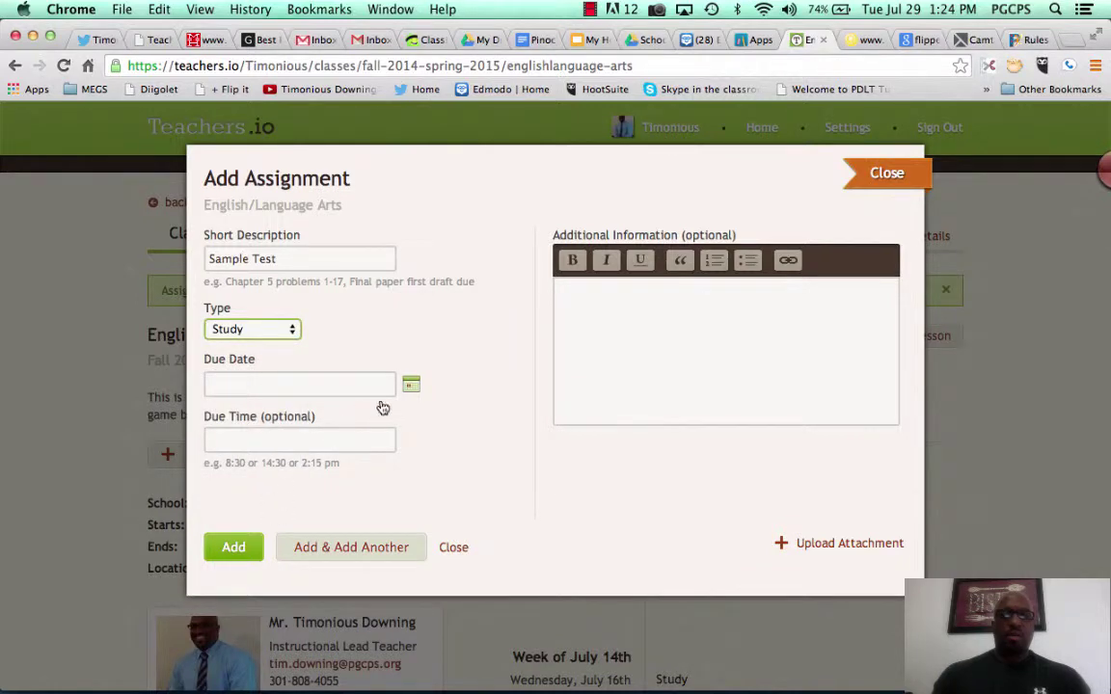
left_click(412, 385)
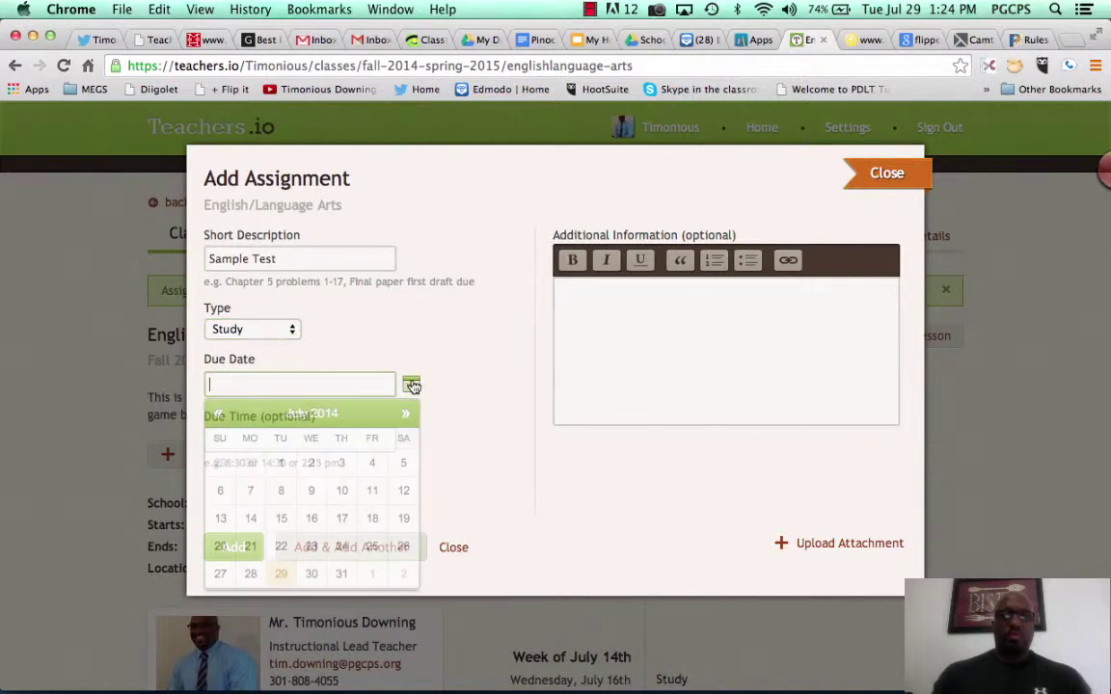
left_click(340, 575)
left_click(236, 554)
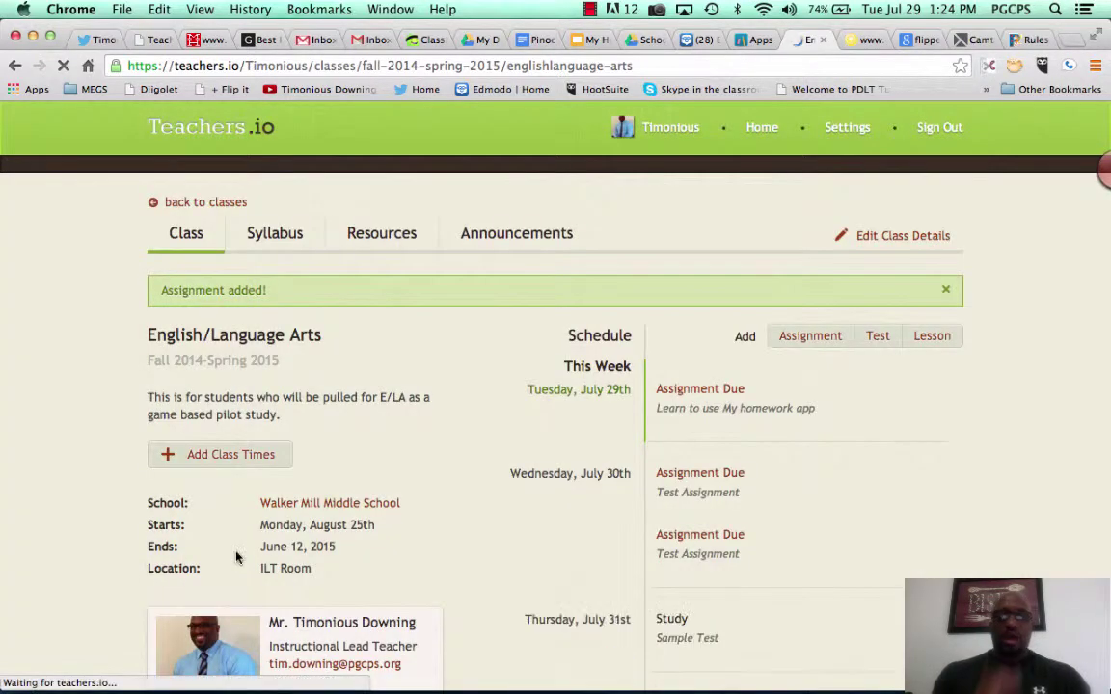
Review the class schedule and look at the blank lesson and test forms without adding anything.
scroll(840, 508, "down", 3)
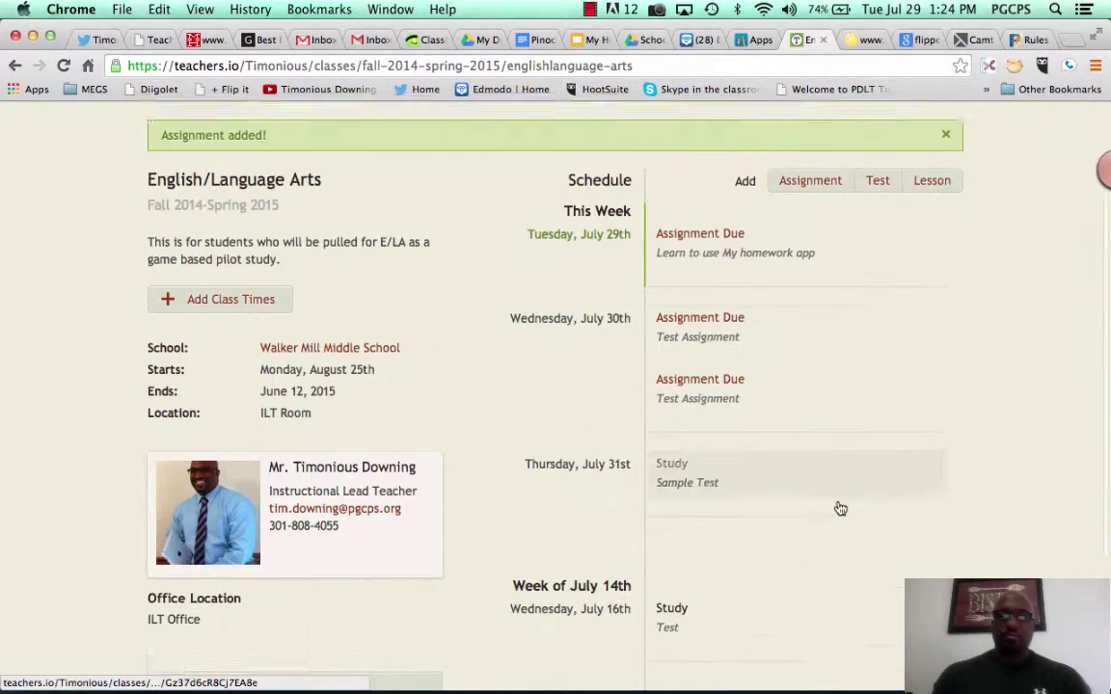
scroll(840, 509, "down", 3)
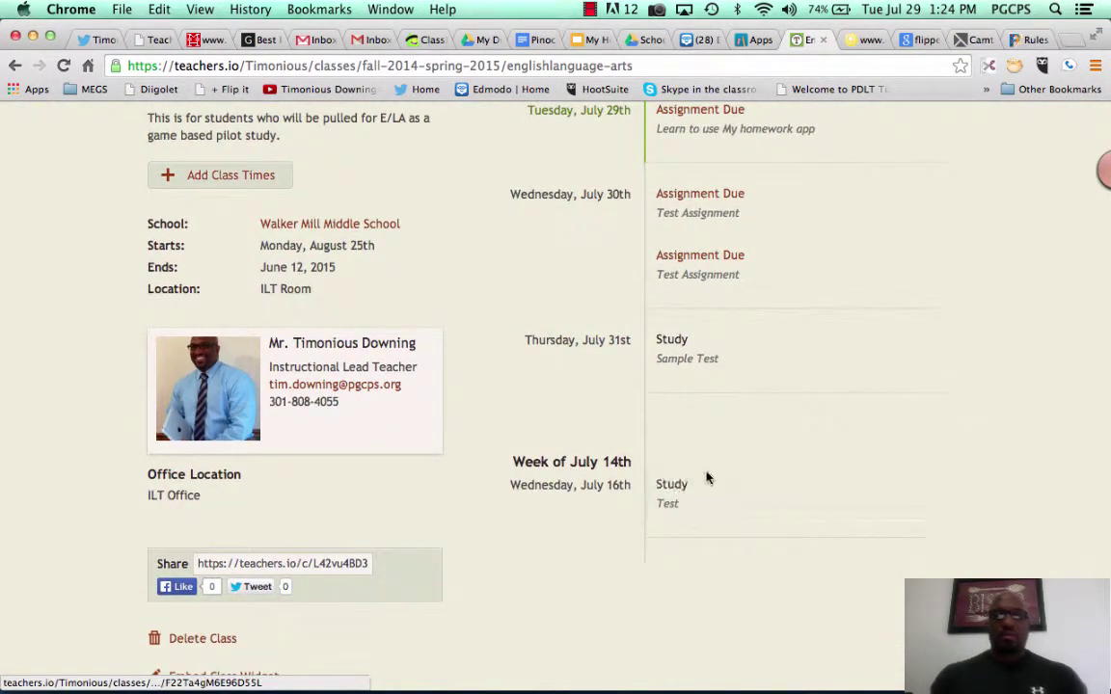
scroll(701, 309, "up", 1)
scroll(701, 300, "up", 4)
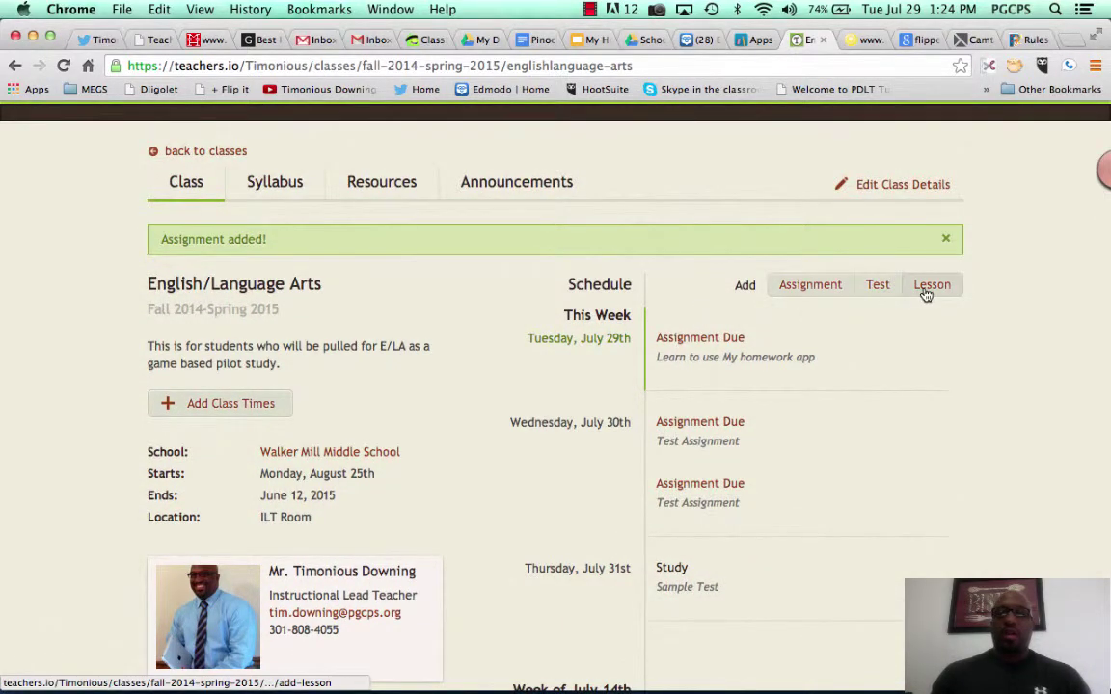
left_click(925, 286)
left_click(886, 174)
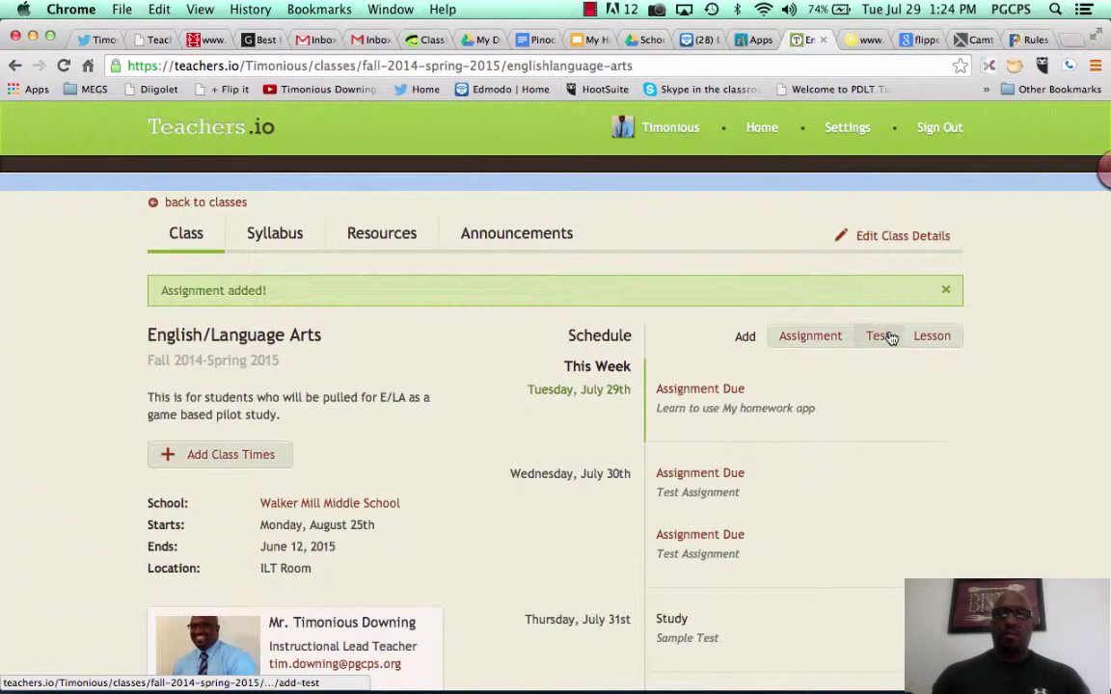
left_click(880, 336)
left_click(896, 180)
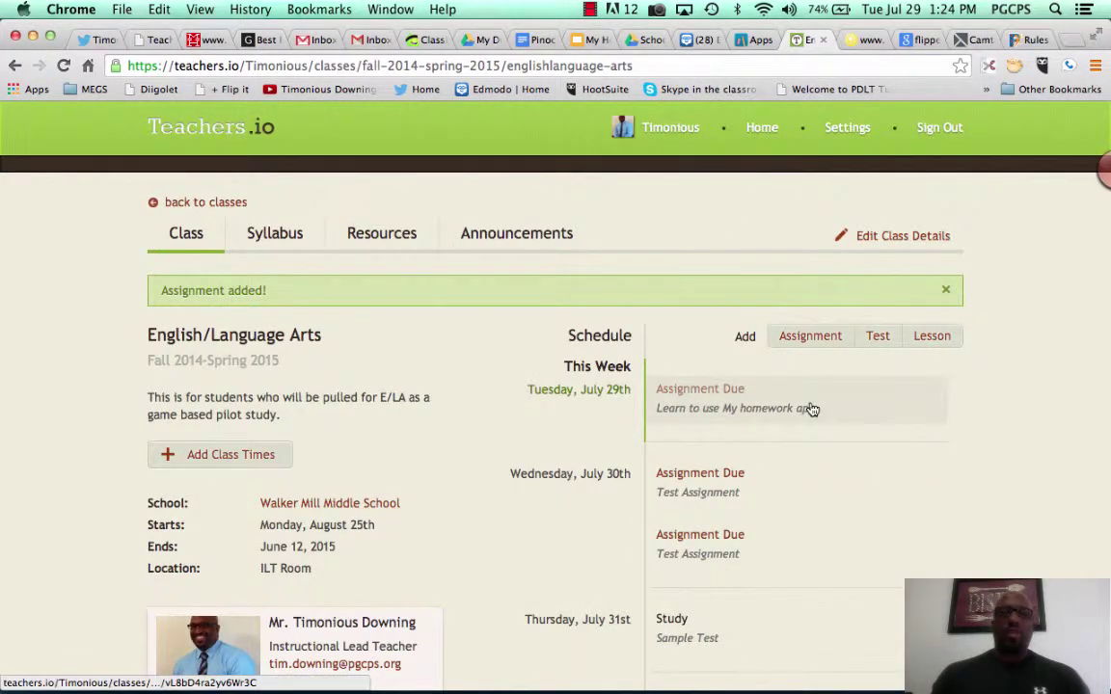
scroll(812, 410, "down", 3)
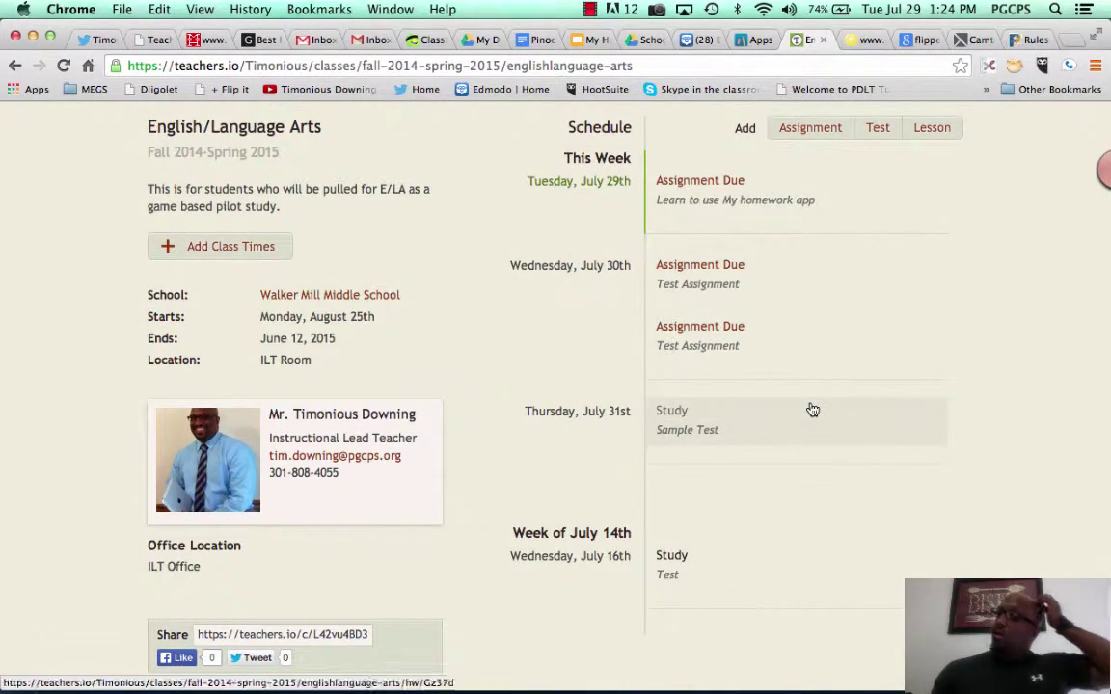
scroll(812, 410, "up", 1)
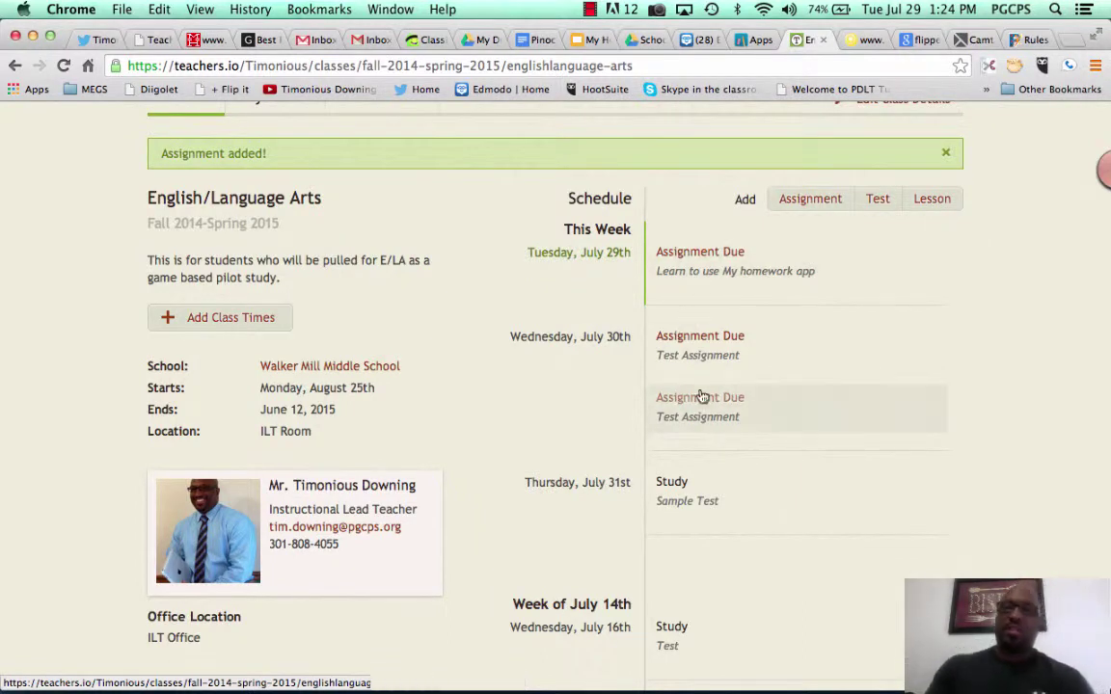
scroll(823, 628, "down", 3)
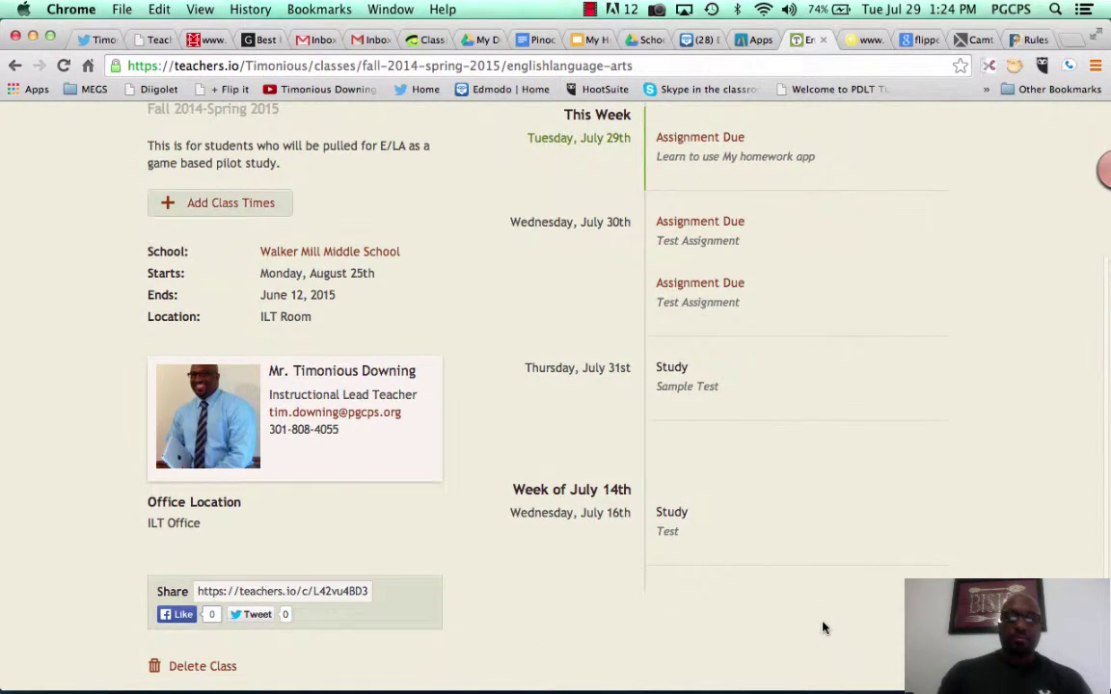
scroll(824, 628, "up", 4)
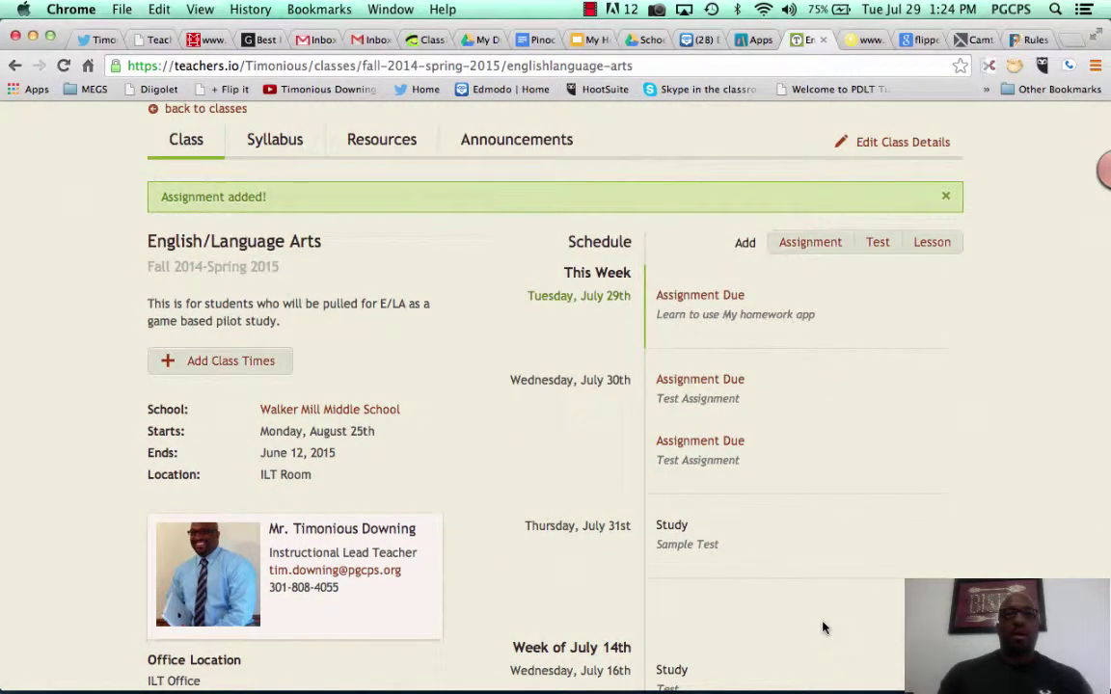
scroll(749, 461, "up", 2)
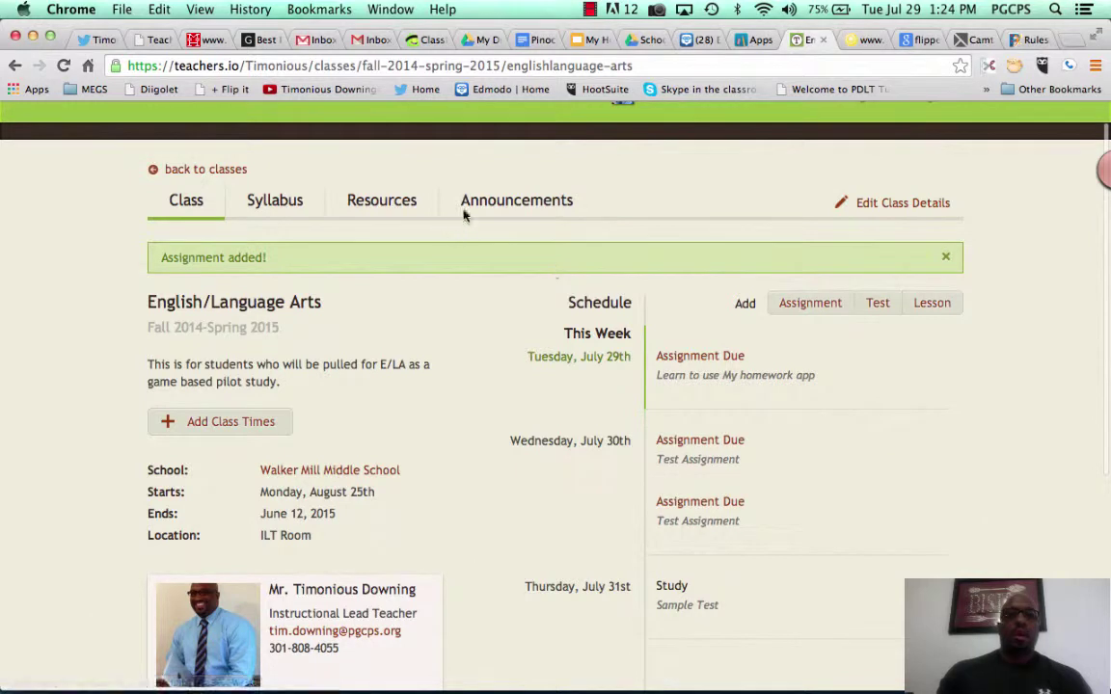
Post the announcement "An announcement for the demo!" to the English/Language Arts class.
left_click(495, 206)
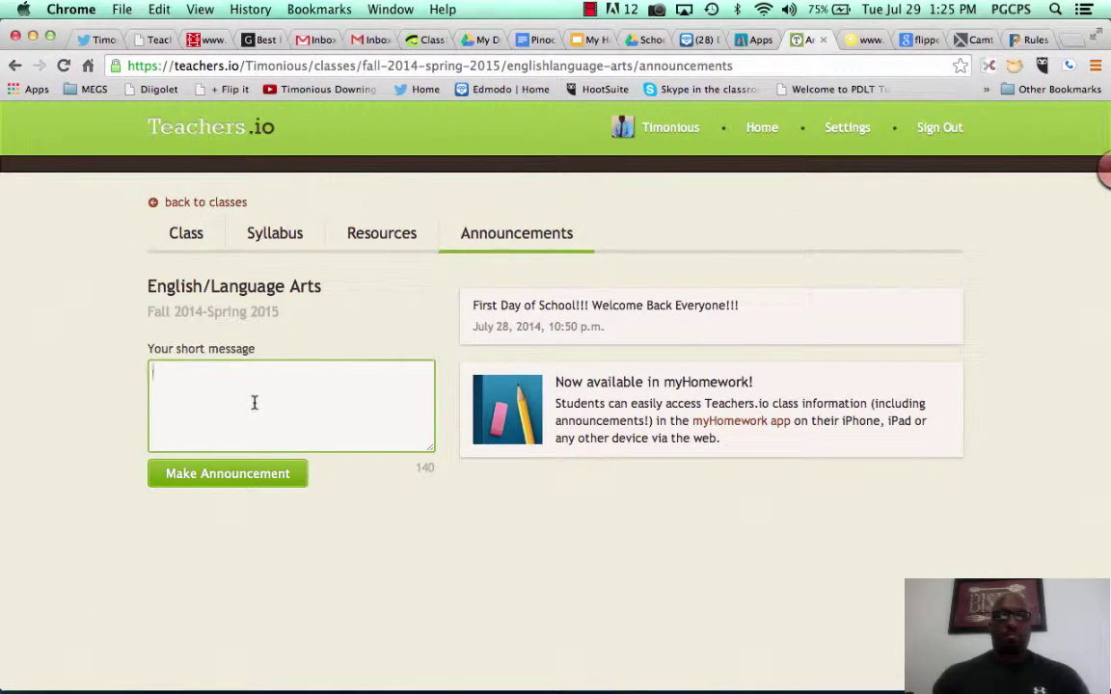
type("An a")
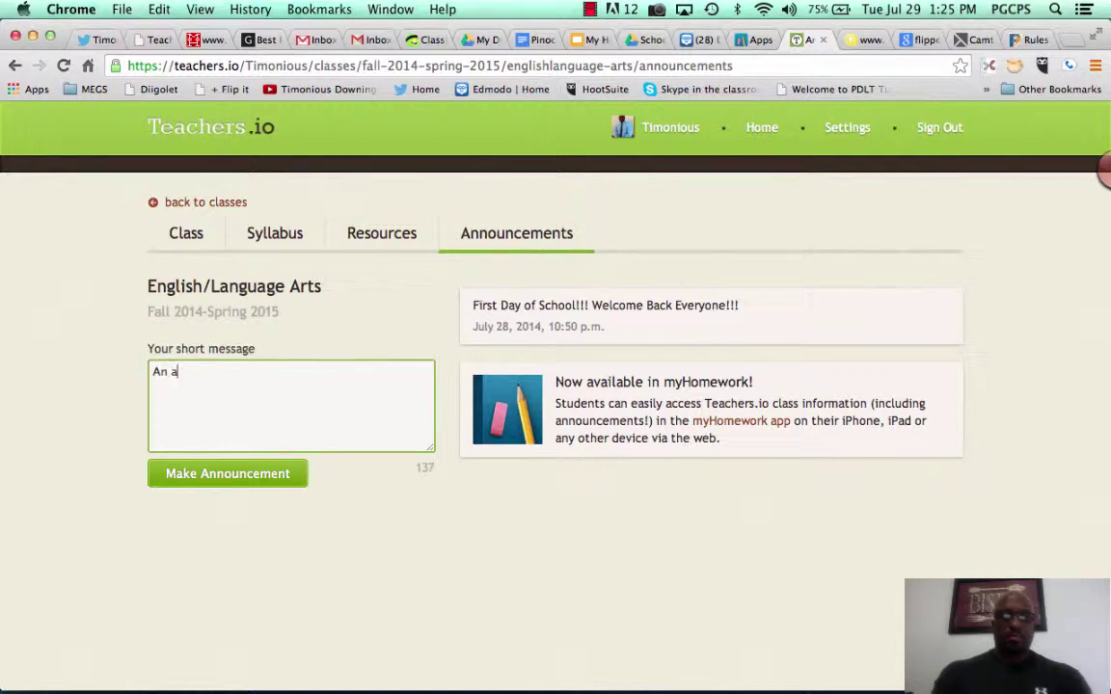
type("nnounceme")
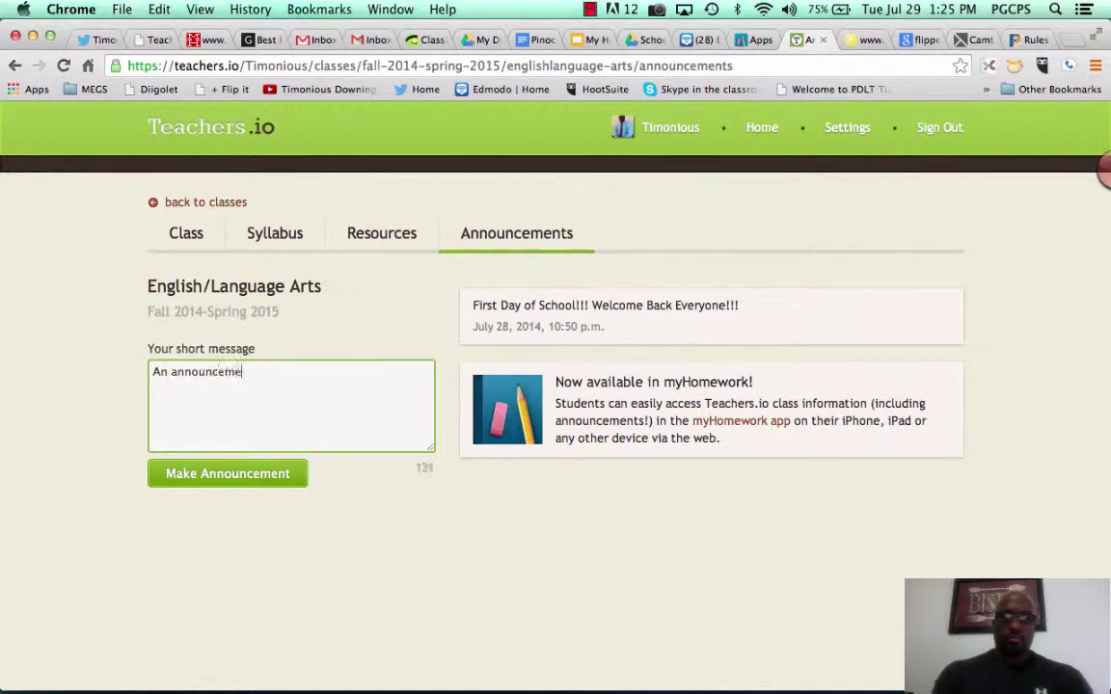
type("nt for the deom")
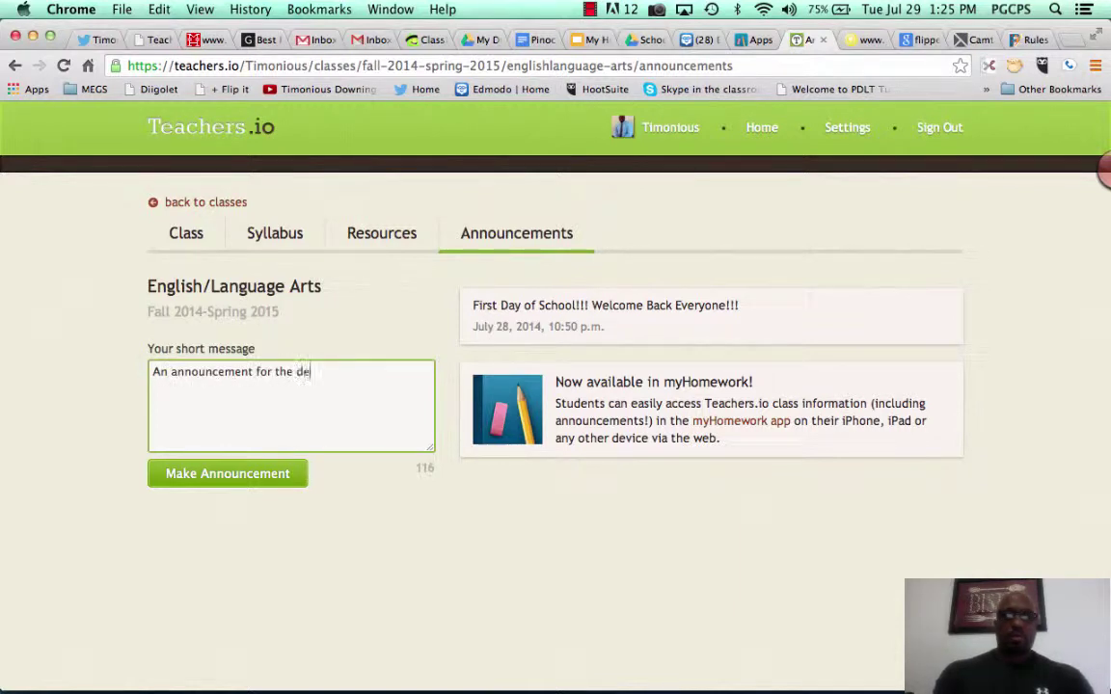
key("BackSpace")
key("BackSpace")
key("BackSpace")
type("emo")
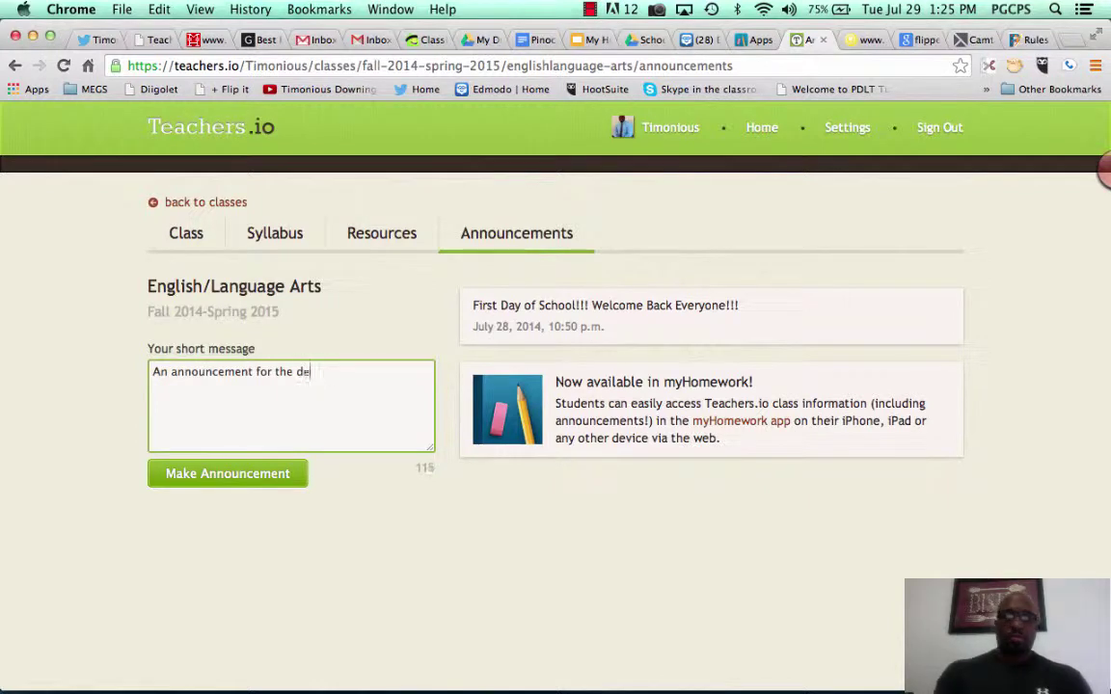
type("!")
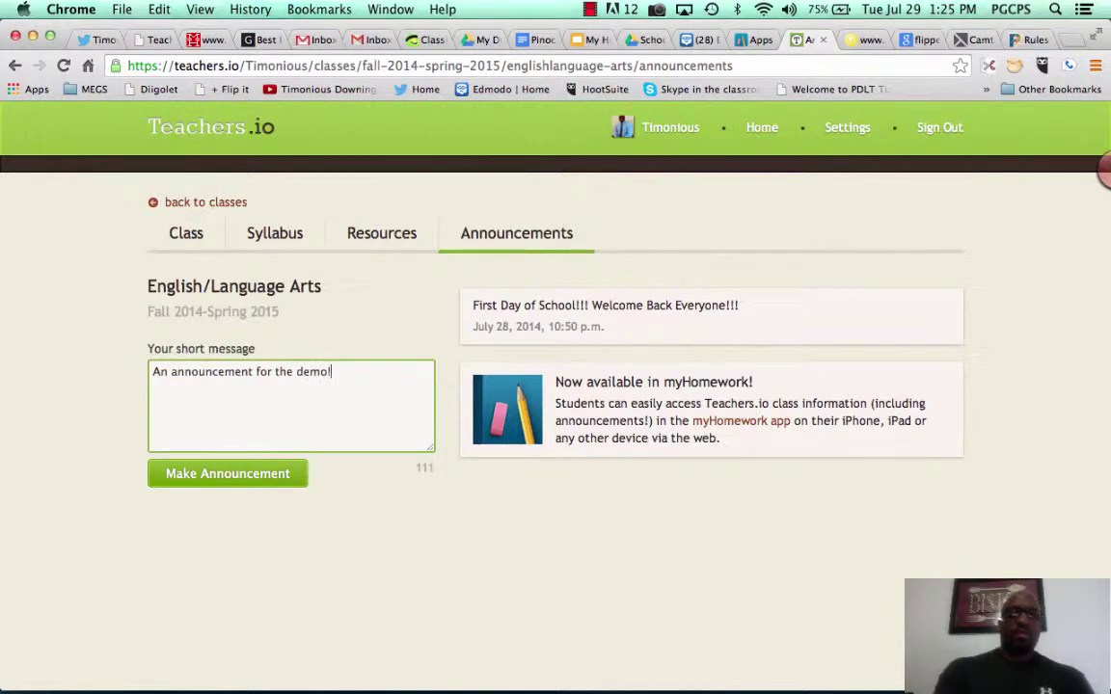
left_click(228, 473)
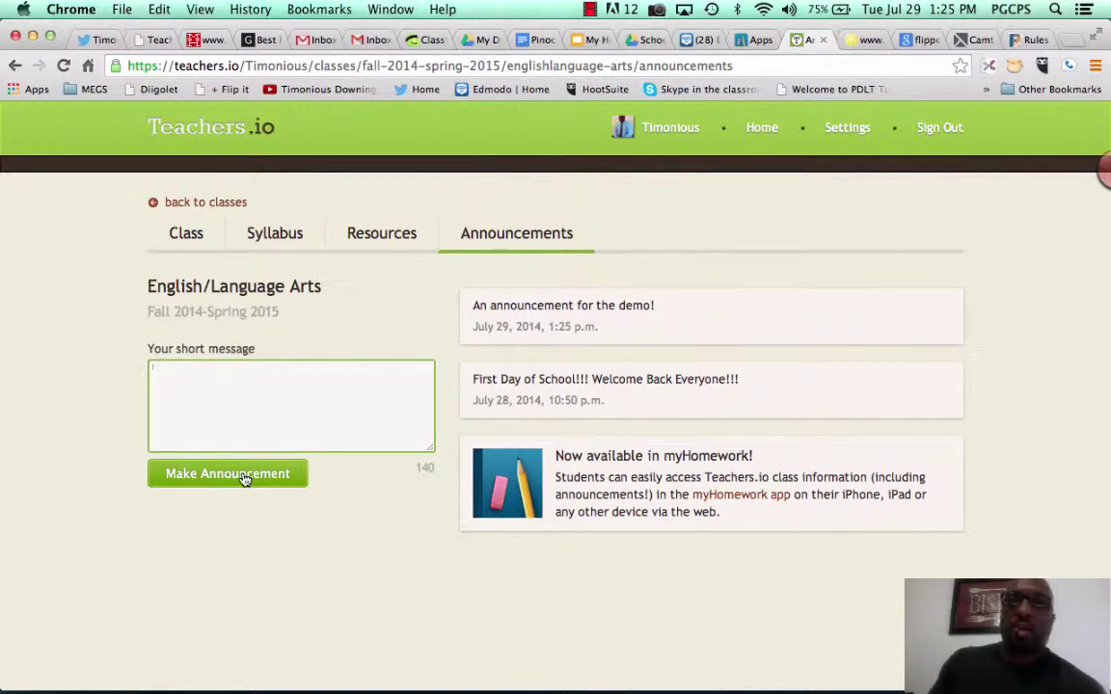
Look over the class's link and file sharing options and its syllabus entry and upload options.
left_click(386, 238)
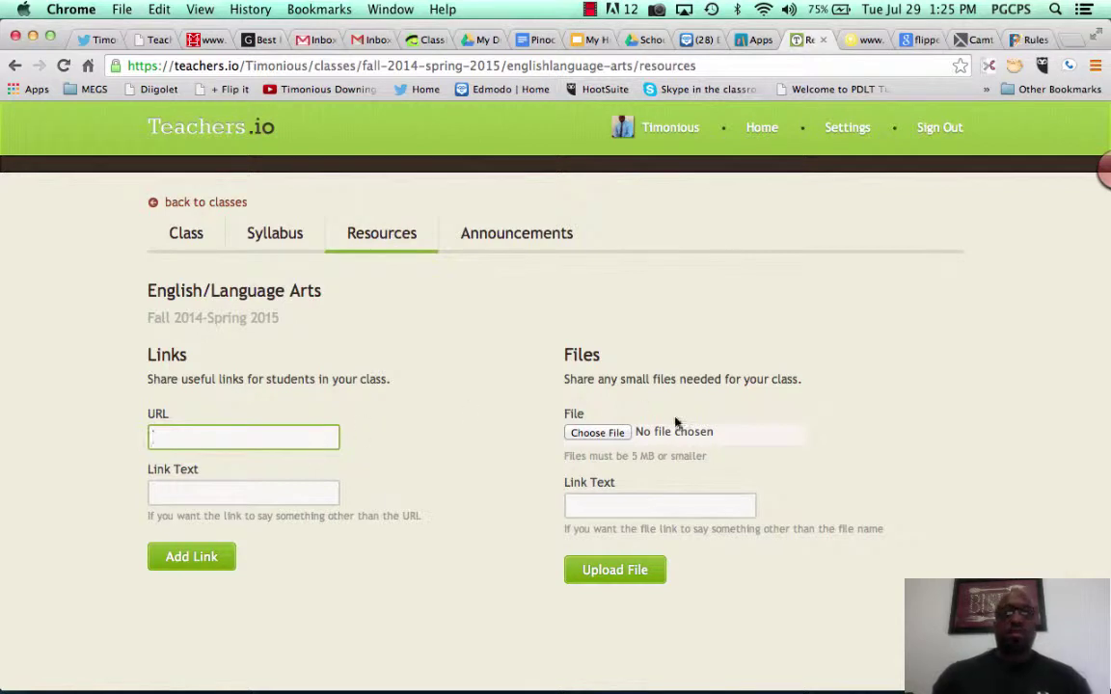
left_click(299, 236)
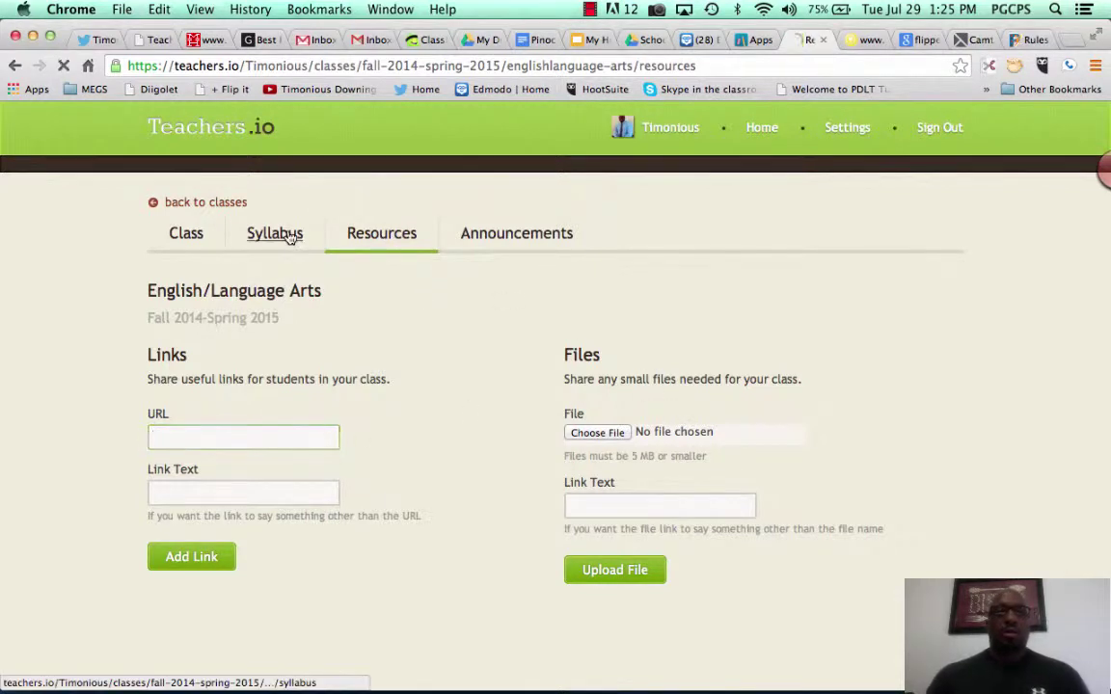
scroll(536, 453, "down", 3)
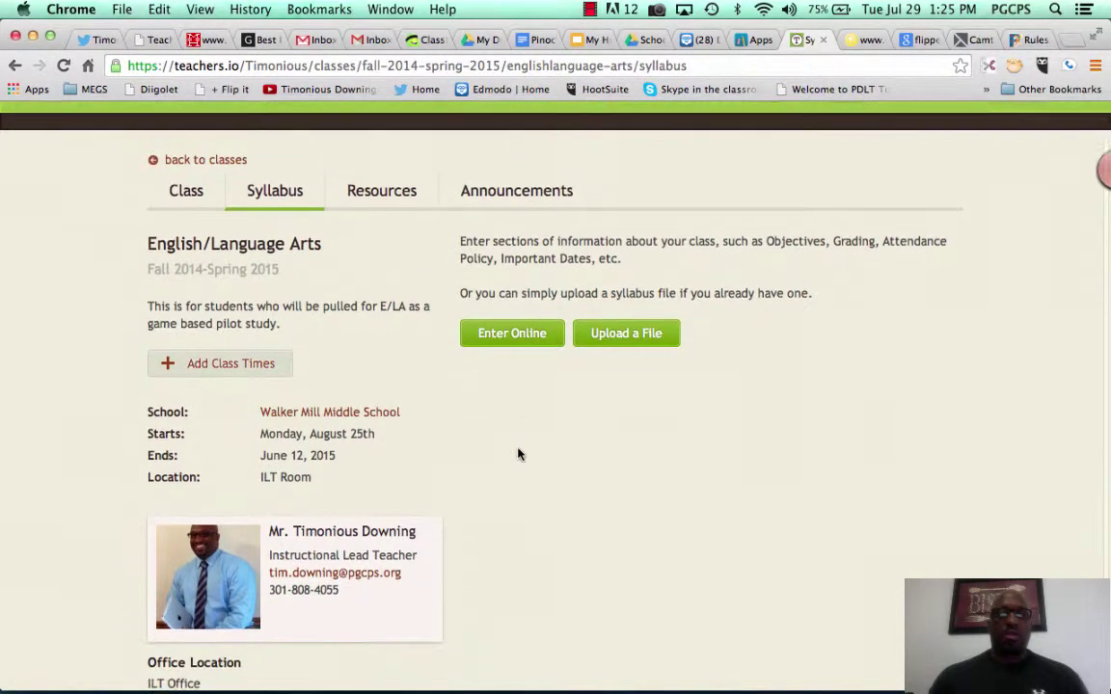
scroll(518, 454, "up", 3)
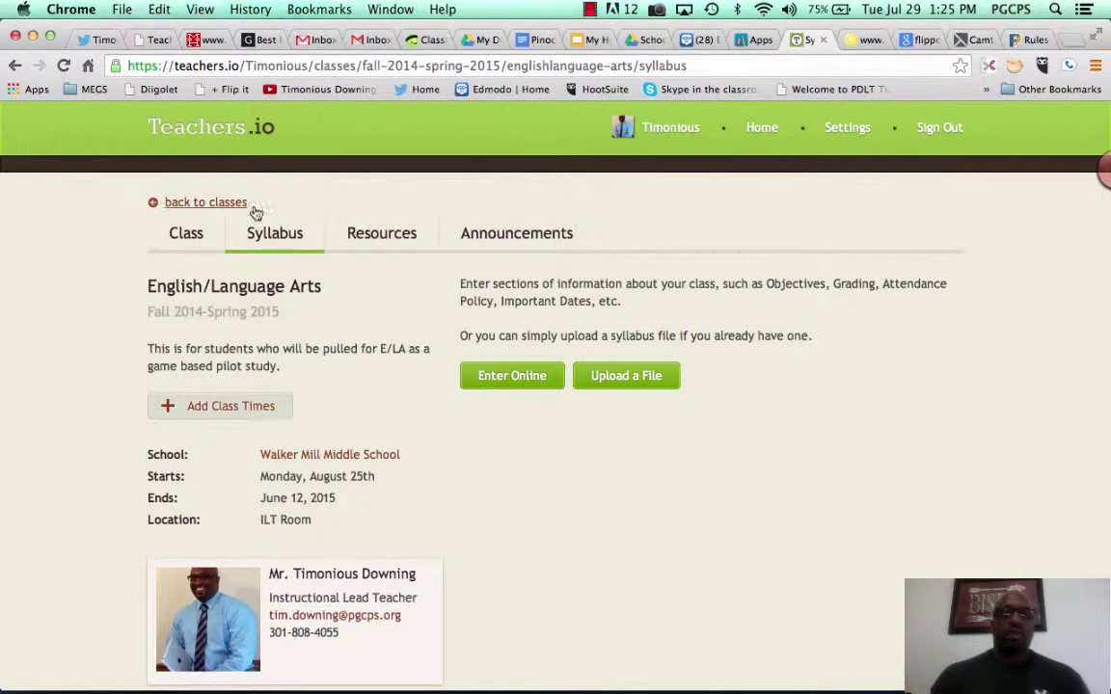
Return to the class overview and examine the schedule, class details, share link and class widget option.
left_click(188, 234)
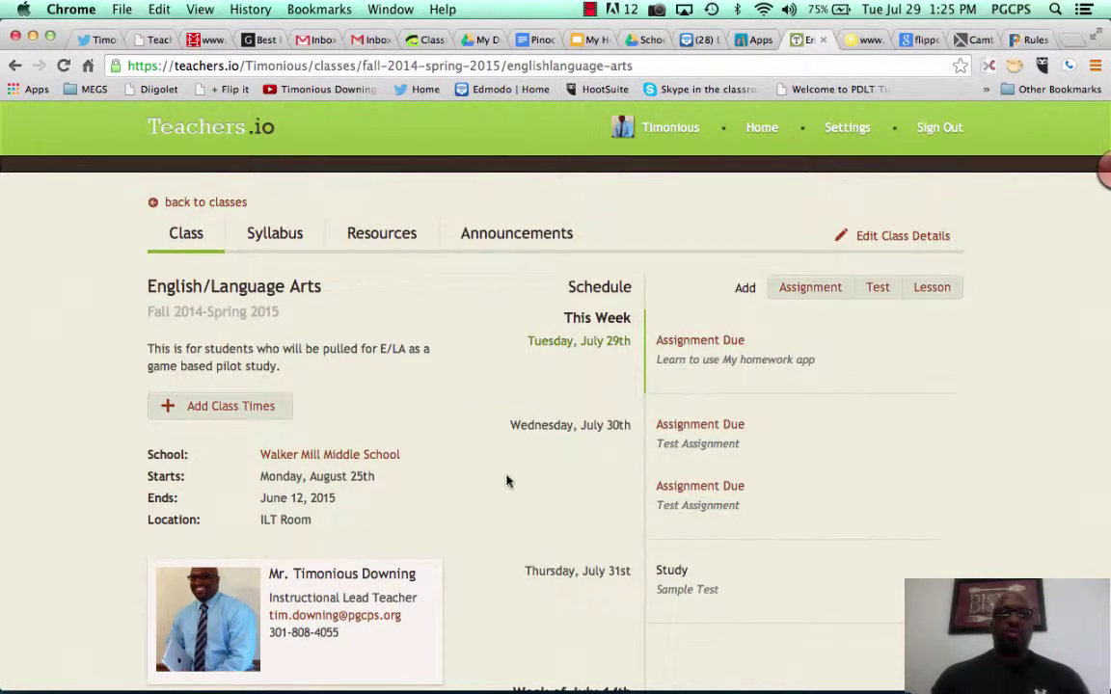
scroll(434, 436, "down", 3)
scroll(434, 437, "down", 3)
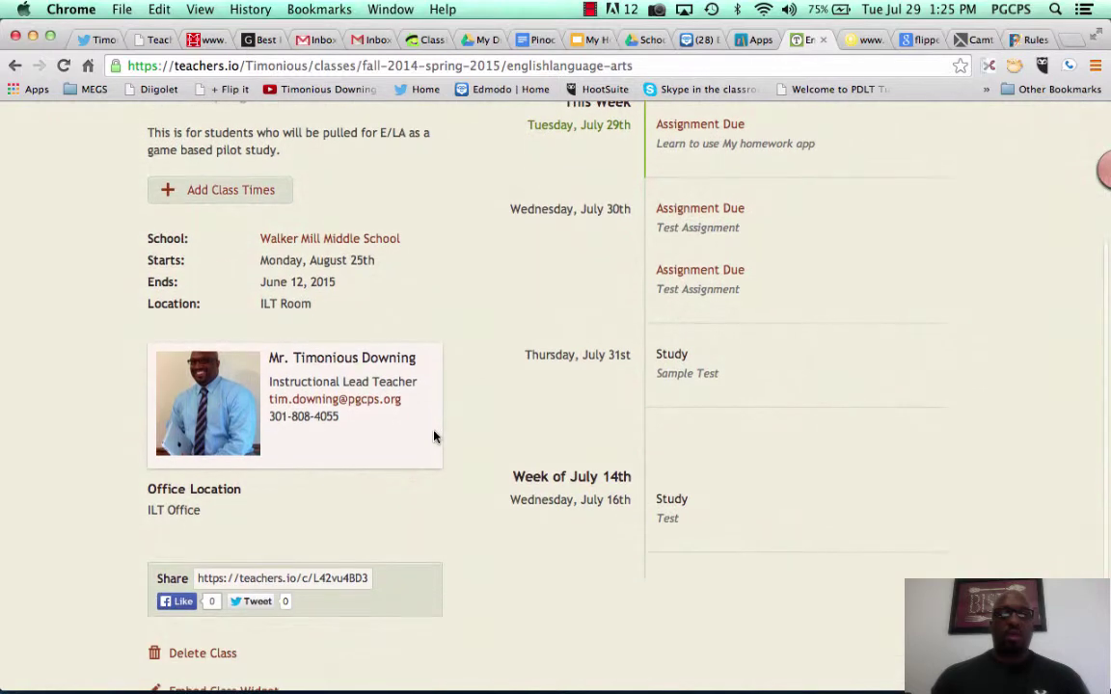
scroll(434, 436, "down", 3)
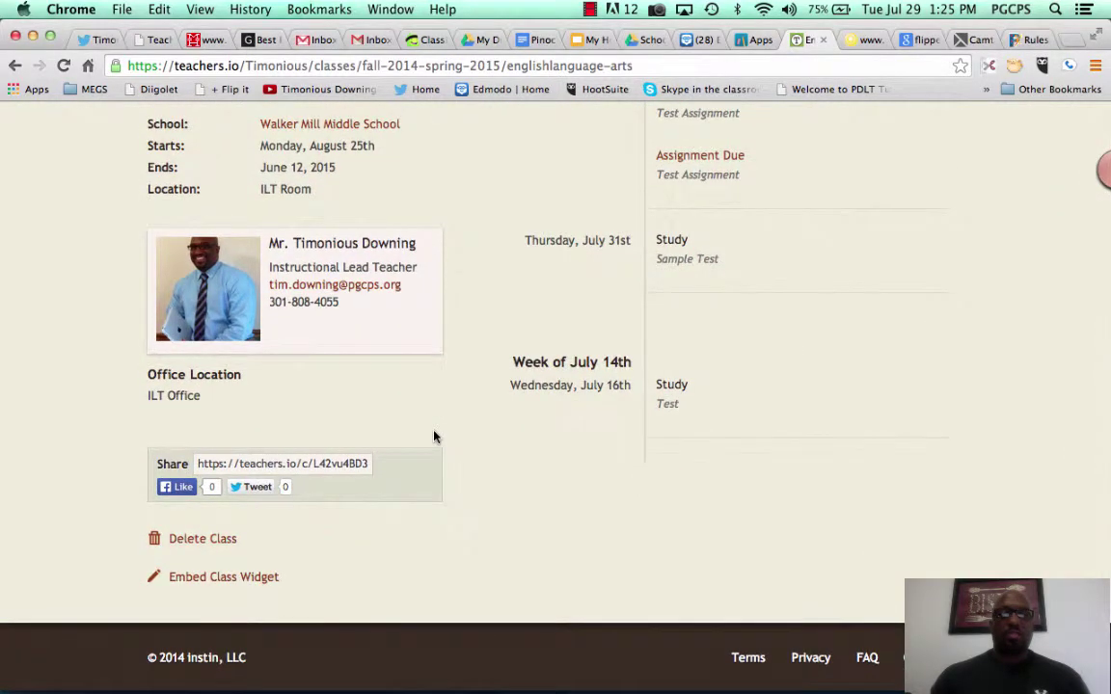
scroll(434, 436, "up", 9)
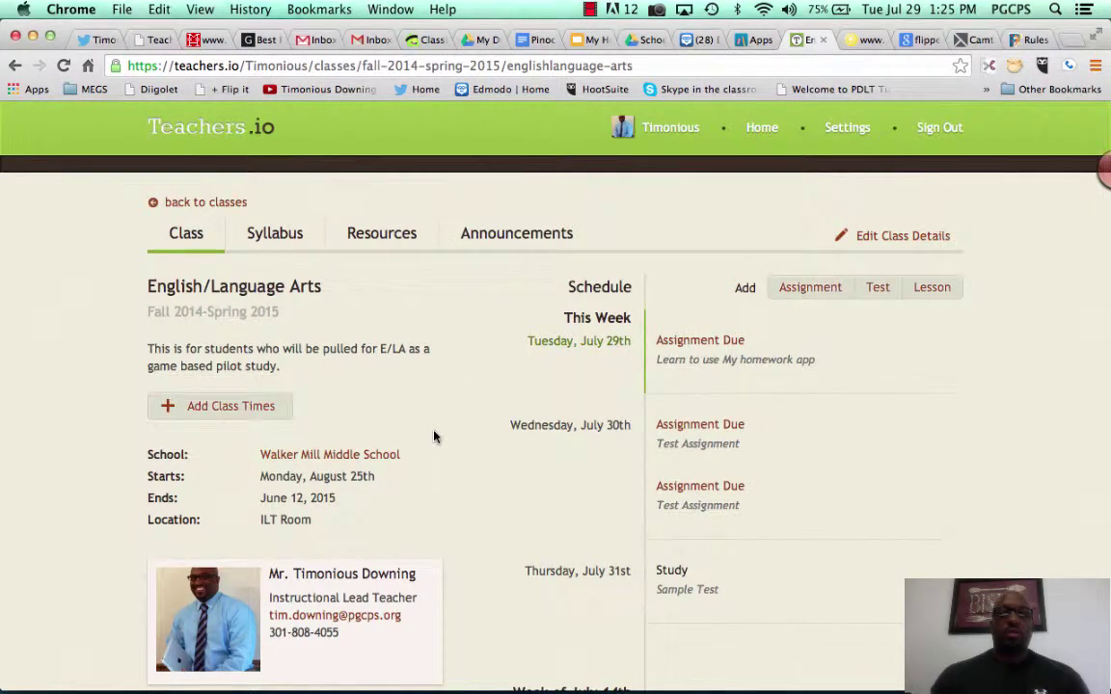
scroll(434, 436, "down", 7)
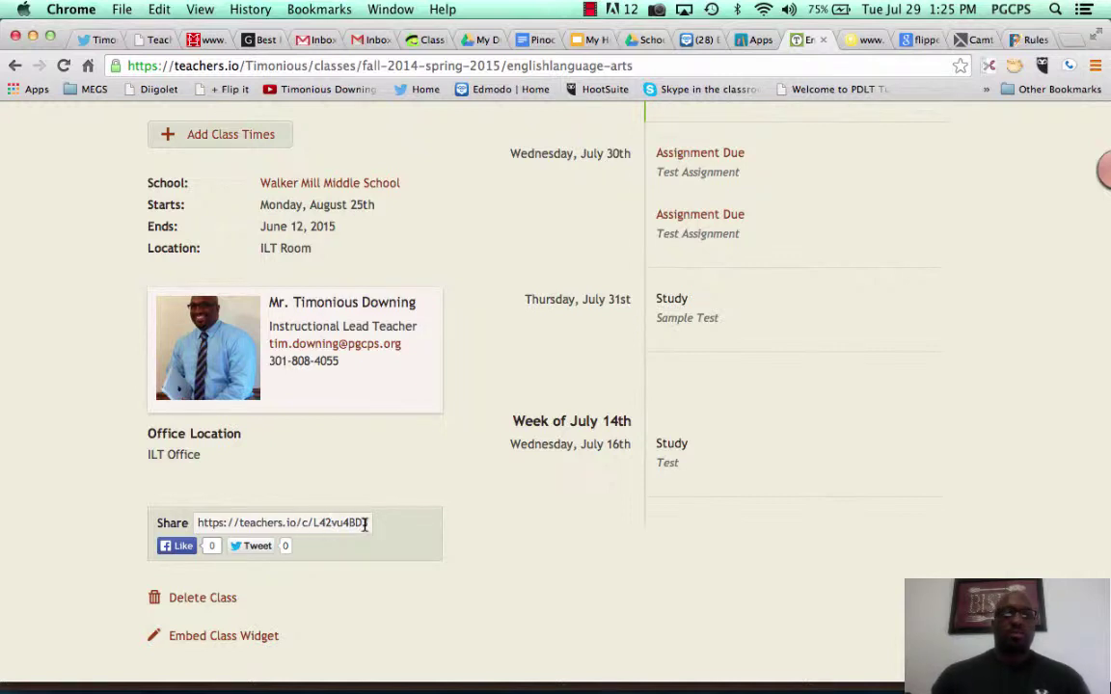
scroll(366, 526, "up", 5)
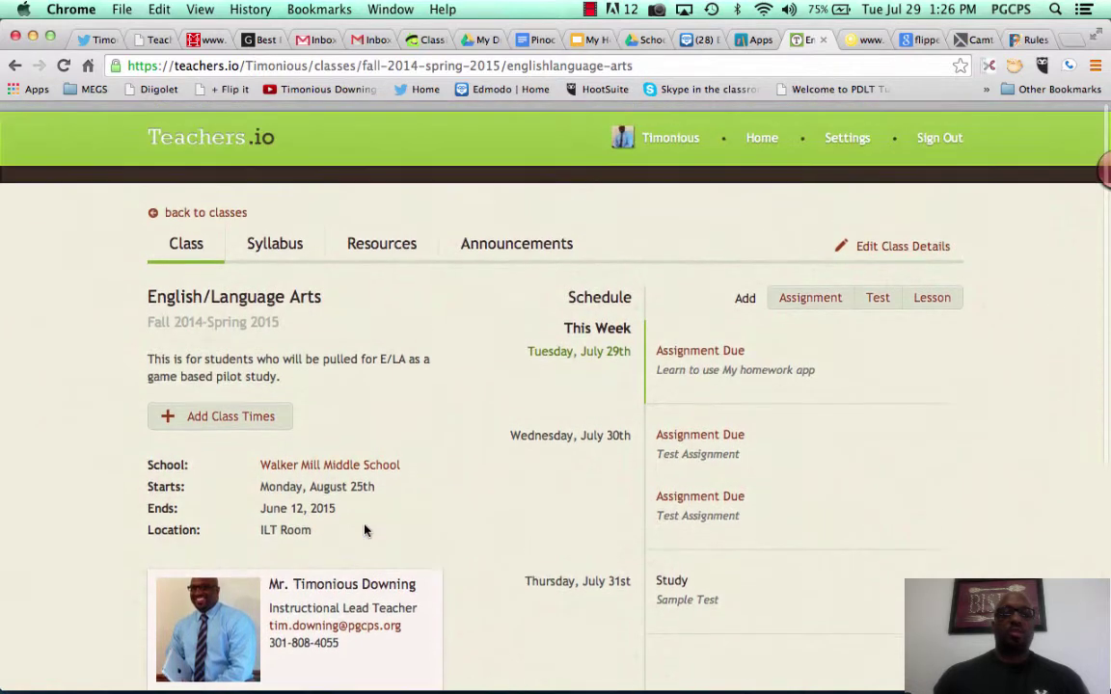